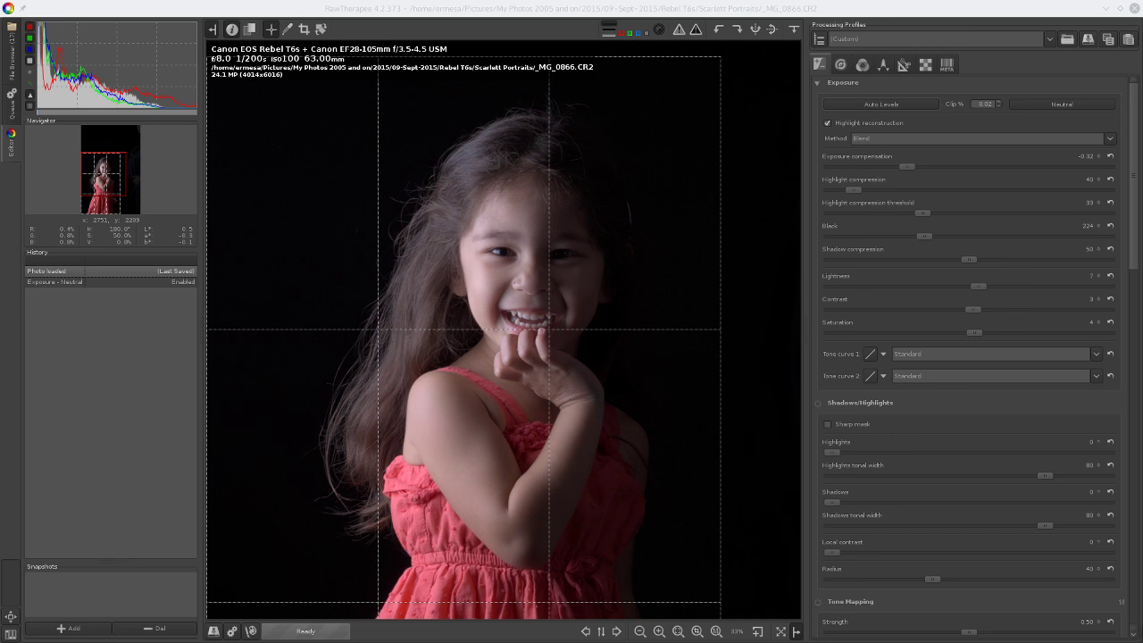
{"action": "left_click", "coordinate": [117, 282]}
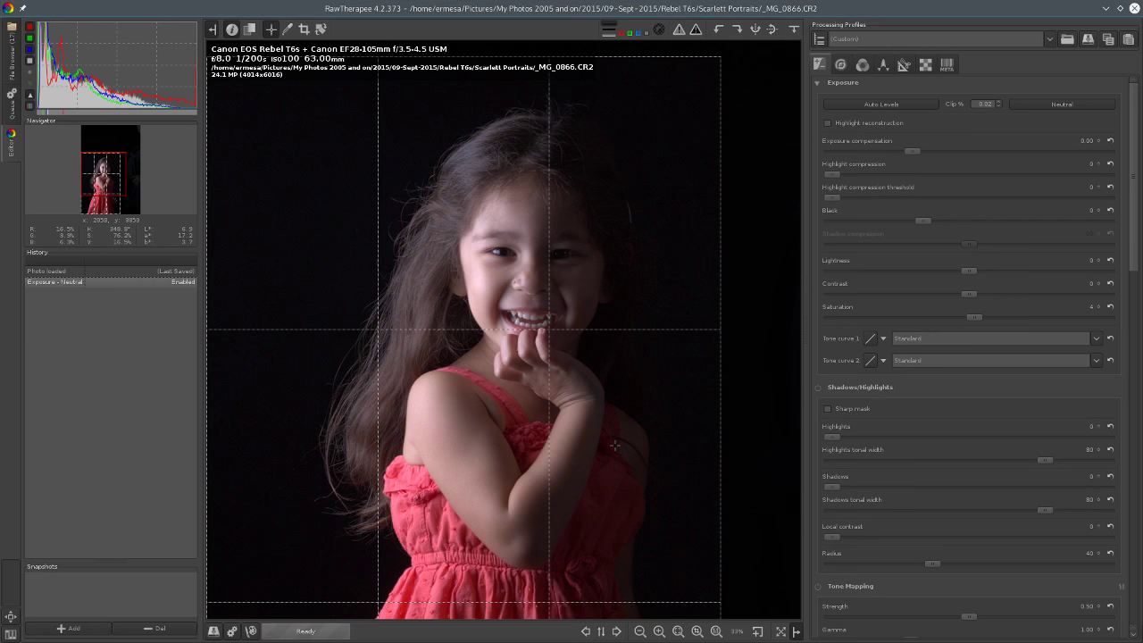
{"action": "left_click", "coordinate": [109, 270]}
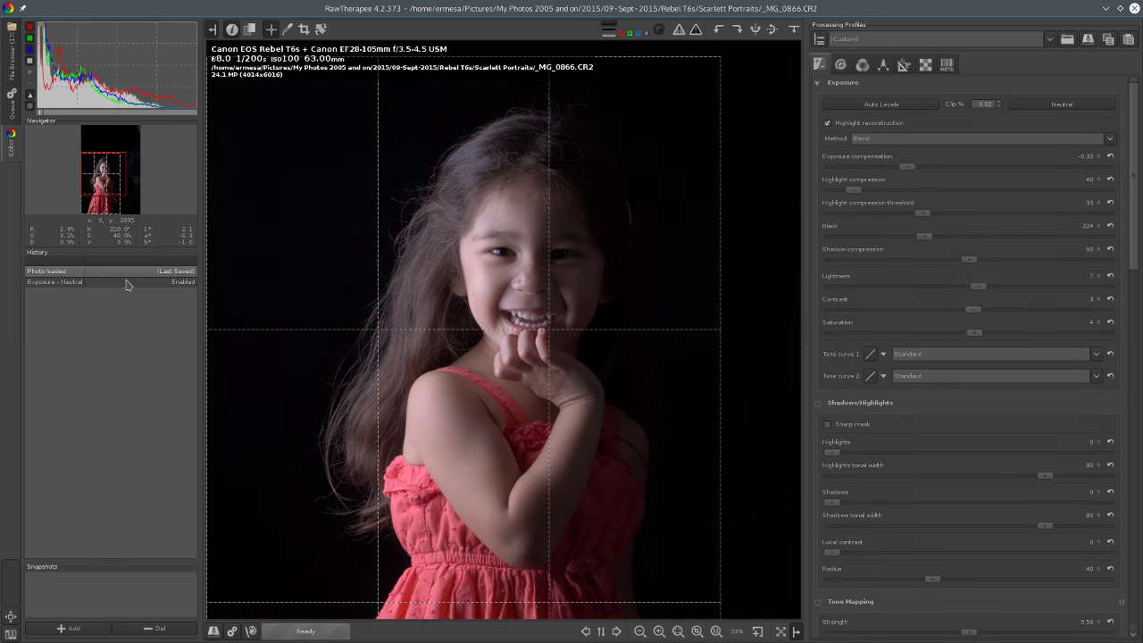
{"action": "left_click", "coordinate": [126, 283]}
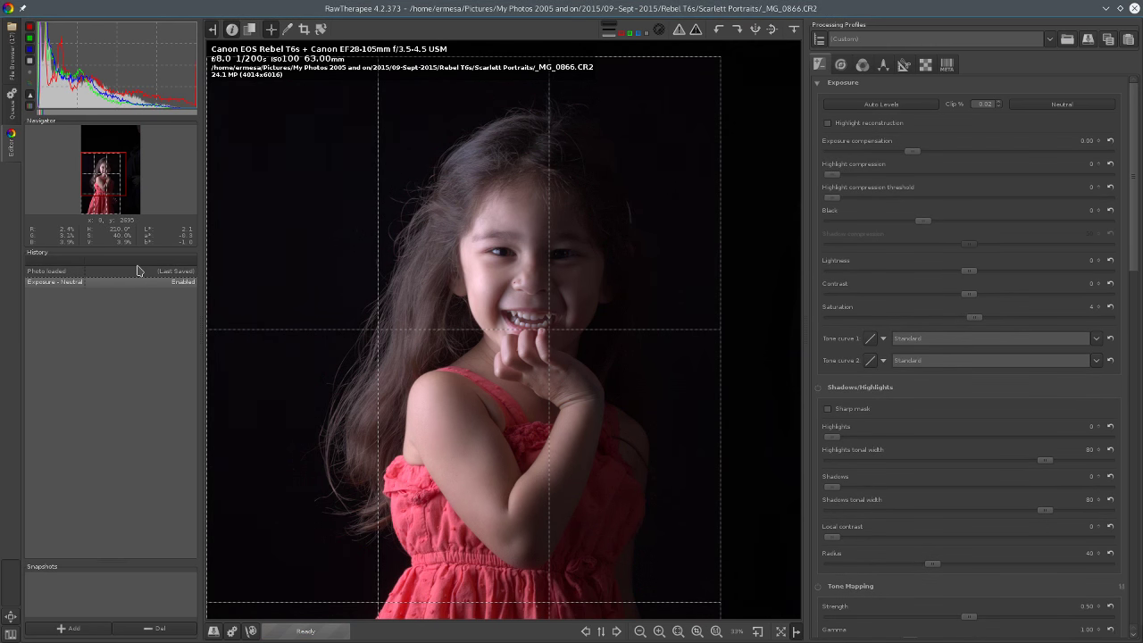
{"action": "left_click", "coordinate": [137, 272]}
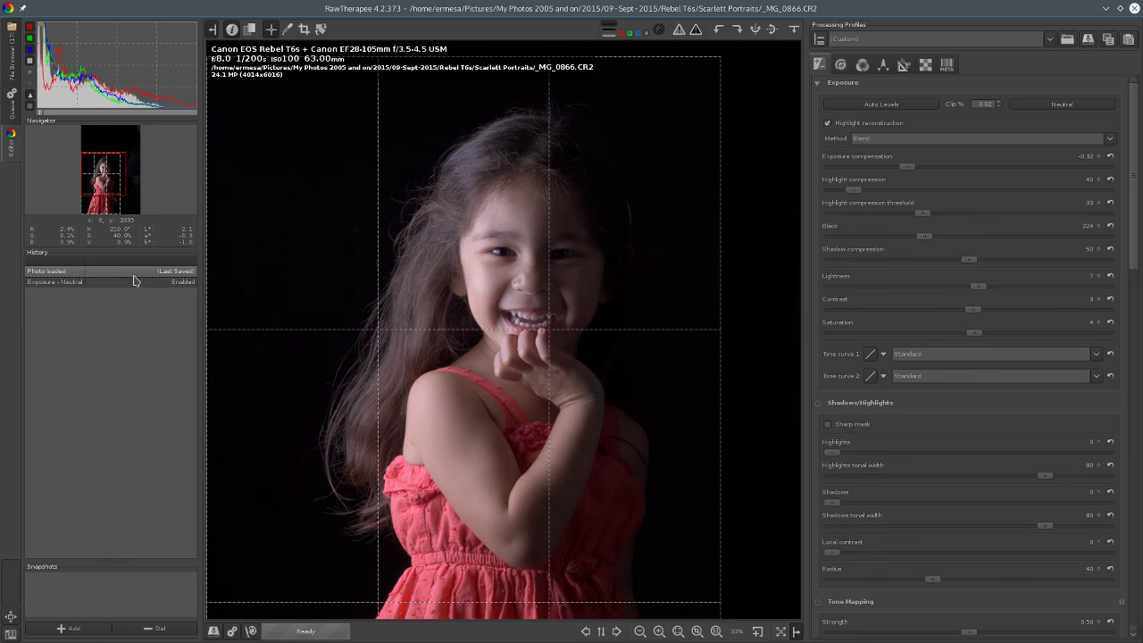
{"action": "left_click", "coordinate": [134, 283]}
{"action": "left_click", "coordinate": [136, 272]}
{"action": "left_click", "coordinate": [137, 282]}
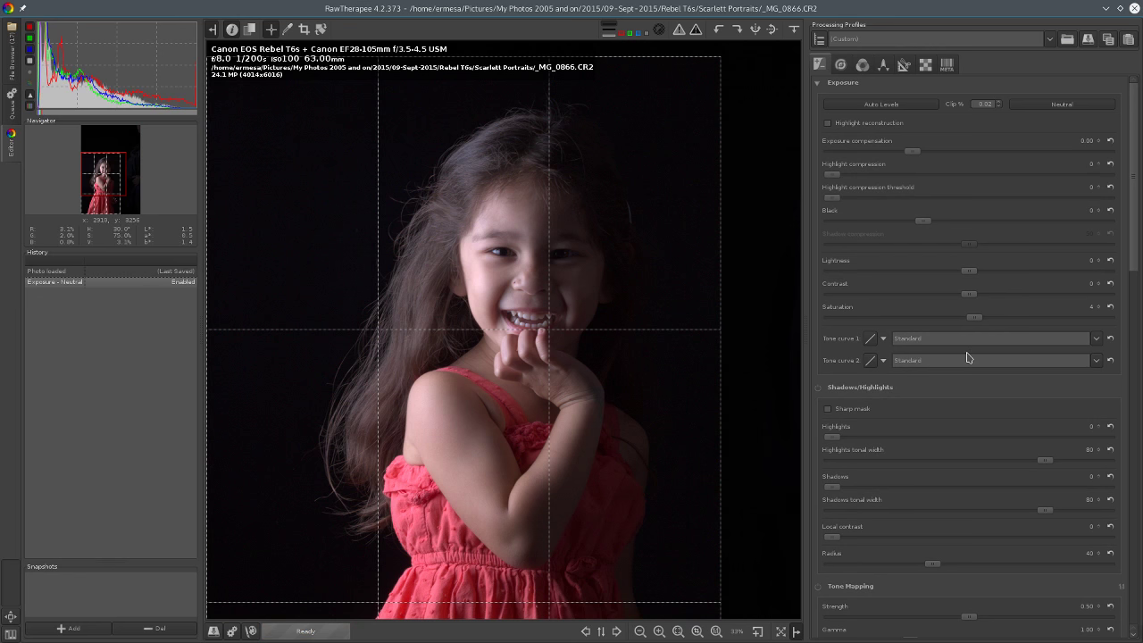
{"action": "left_click", "coordinate": [102, 276]}
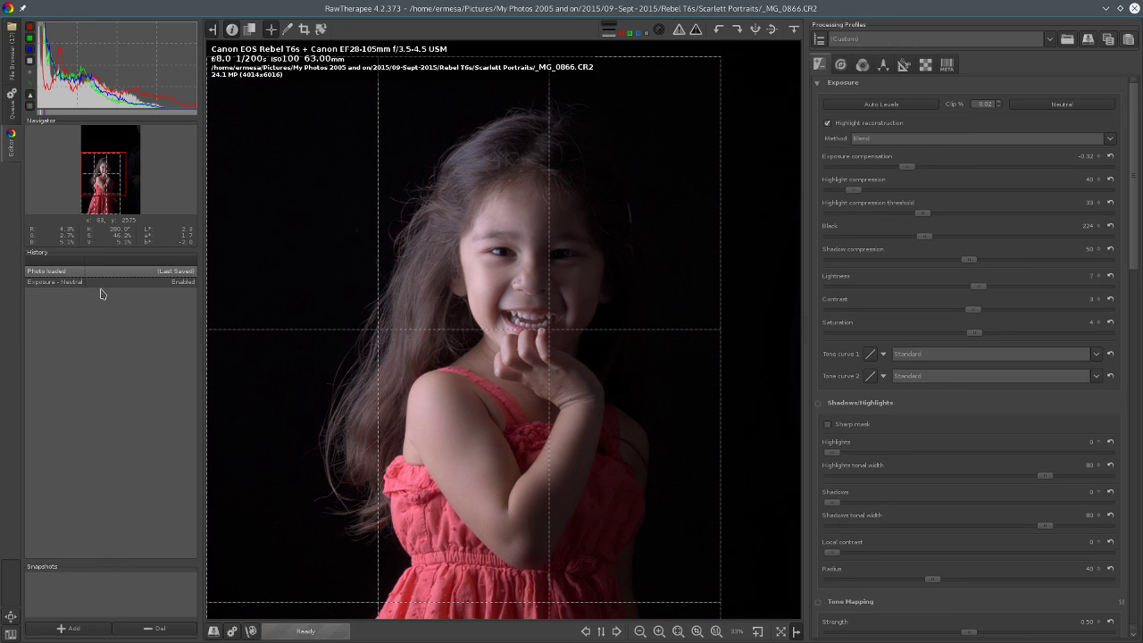
{"action": "left_click", "coordinate": [109, 283]}
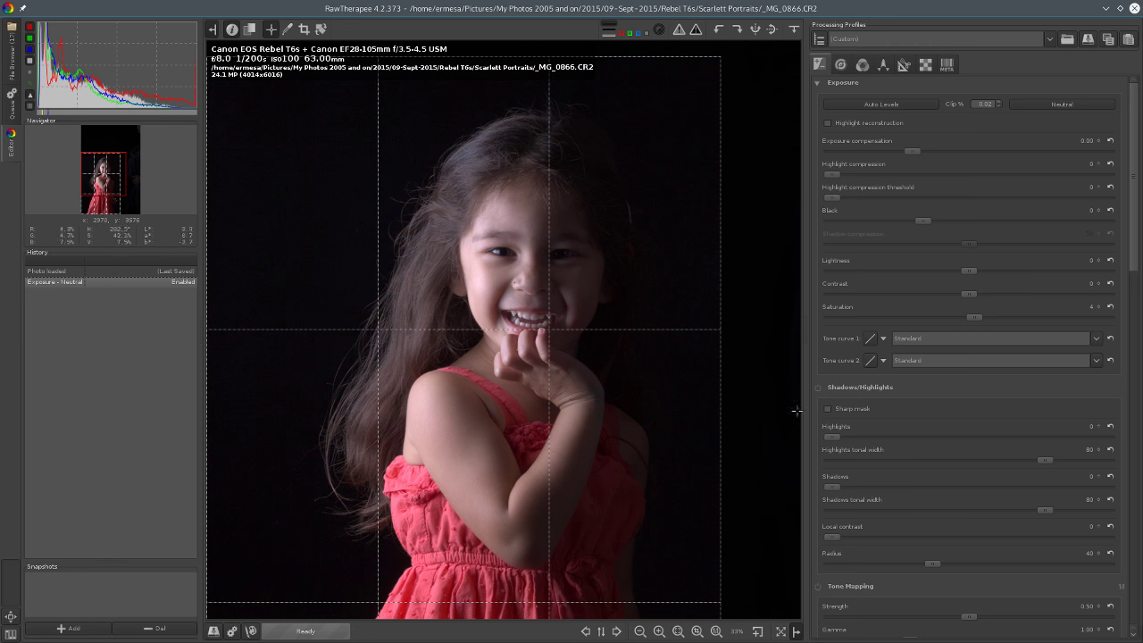
{"action": "scroll", "coordinate": [1021, 268], "scroll_direction": "down", "scroll_amount": 3}
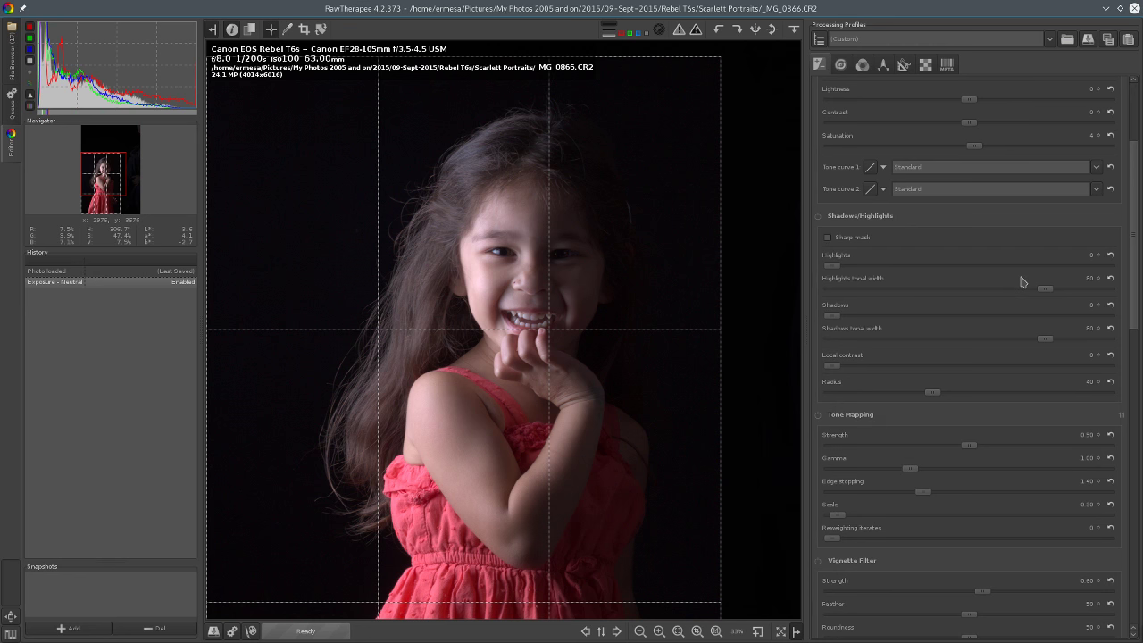
Step: Scroll to L*a*b* Adjustments and set the L* curve type to Custom
{"action": "scroll", "coordinate": [1023, 282], "scroll_direction": "up", "scroll_amount": 2}
{"action": "scroll", "coordinate": [1022, 283], "scroll_direction": "down", "scroll_amount": 9}
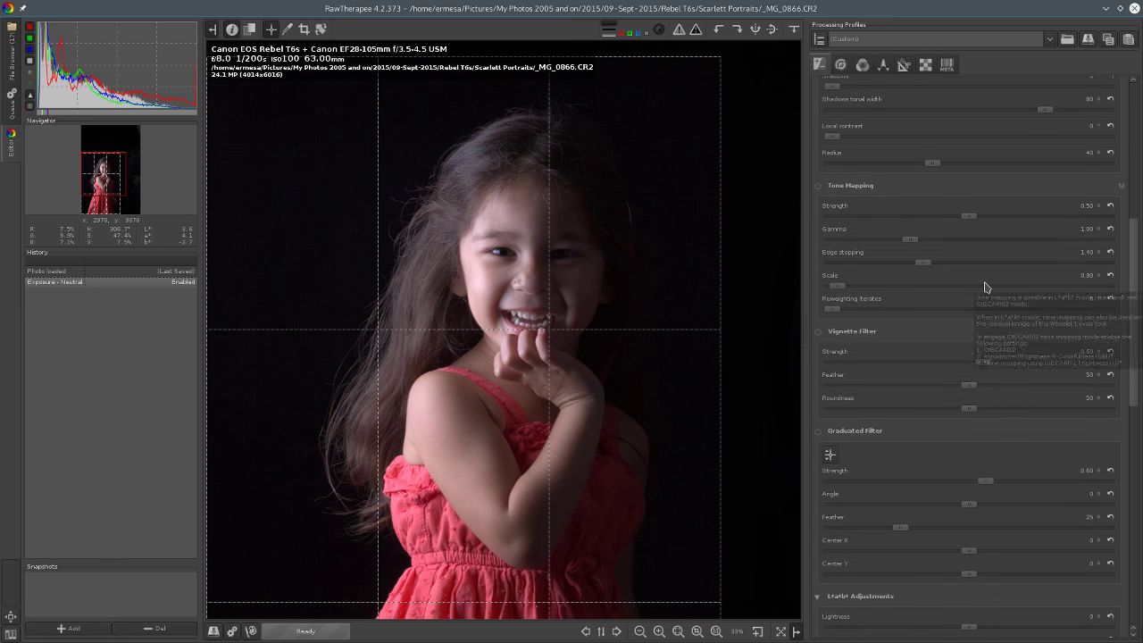
{"action": "scroll", "coordinate": [987, 287], "scroll_direction": "down", "scroll_amount": 5}
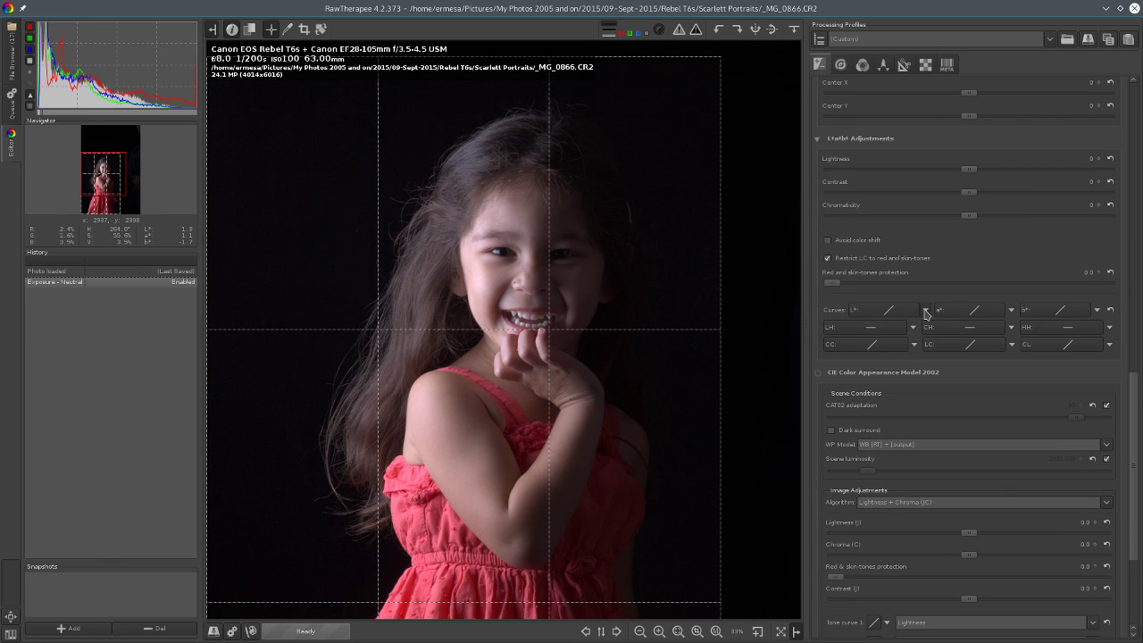
{"action": "left_click", "coordinate": [926, 311]}
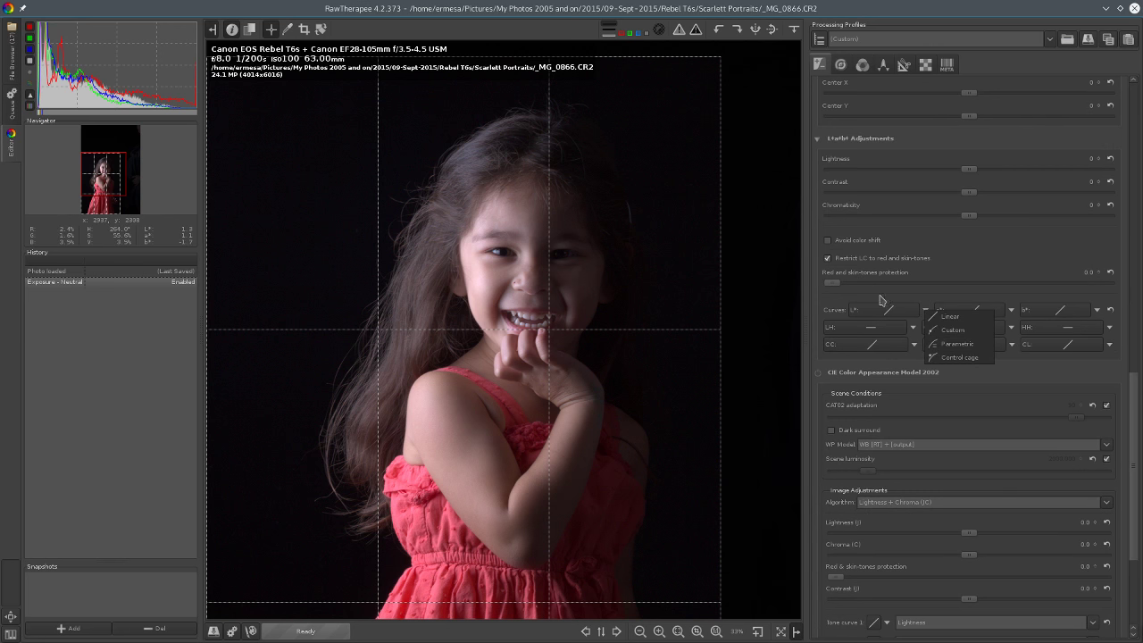
{"action": "left_click", "coordinate": [954, 330]}
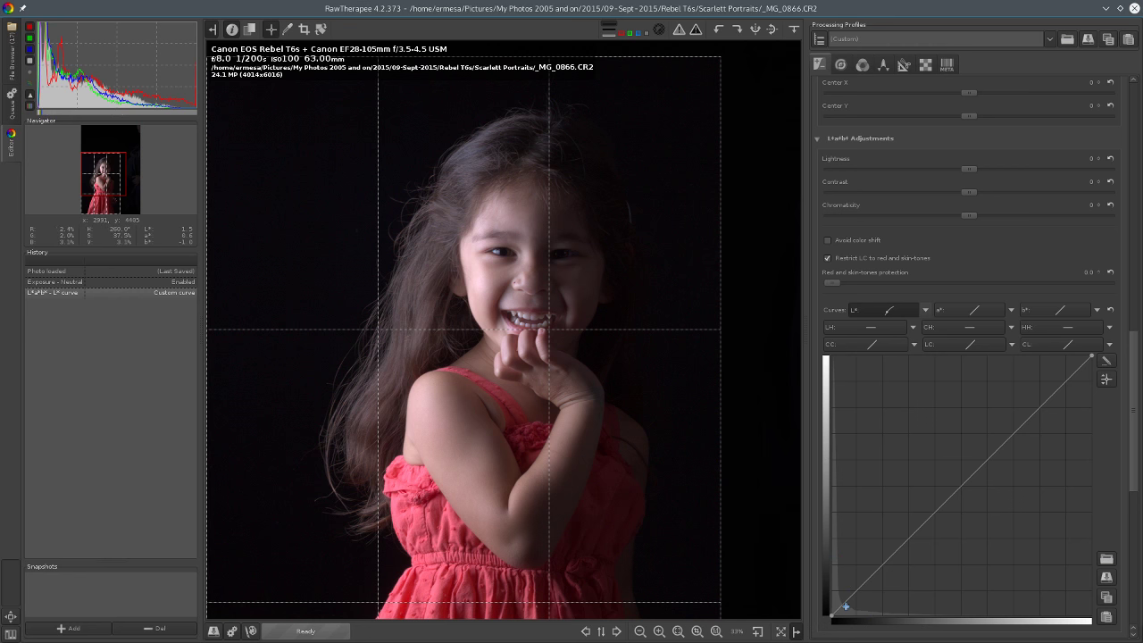
Step: Drag the L* curve's dark-end point down several times to bow it downward and deepen shadows
{"action": "left_click_drag", "start_coordinate": [841, 607], "coordinate": [843, 609]}
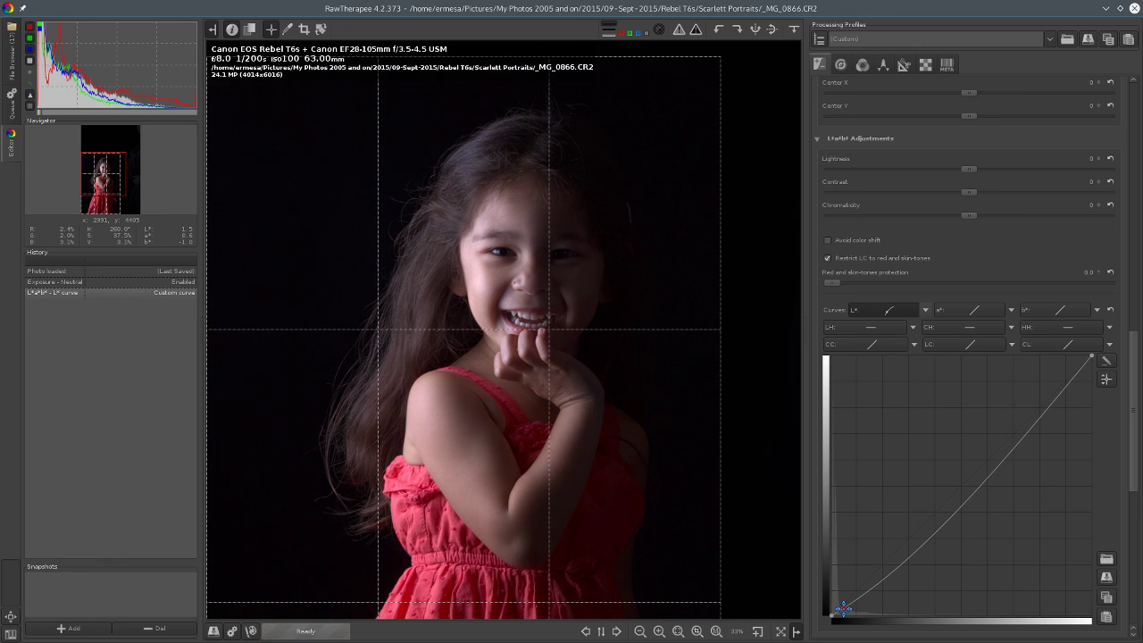
{"action": "left_click_drag", "start_coordinate": [843, 609], "coordinate": [847, 607]}
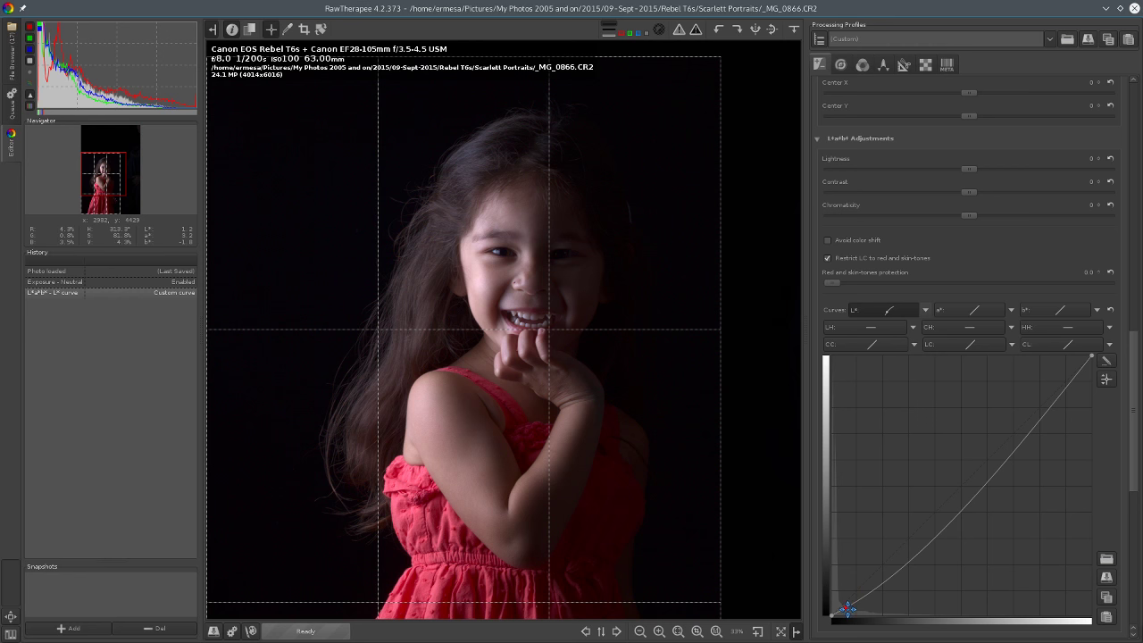
{"action": "left_click_drag", "start_coordinate": [846, 608], "coordinate": [842, 610]}
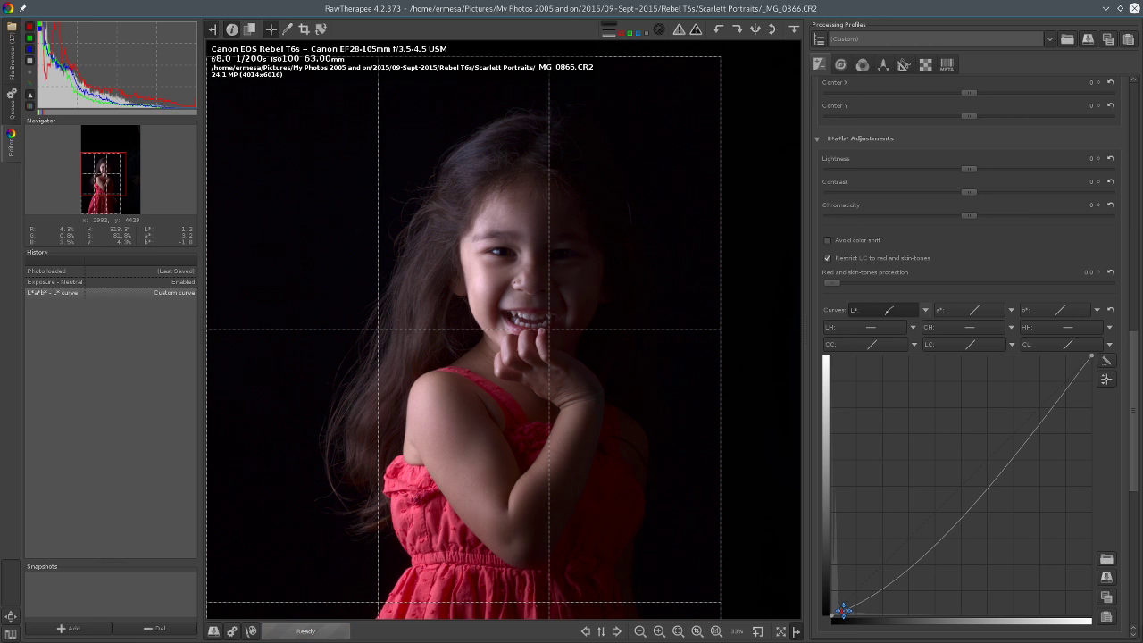
{"action": "left_click_drag", "start_coordinate": [842, 611], "coordinate": [1040, 641]}
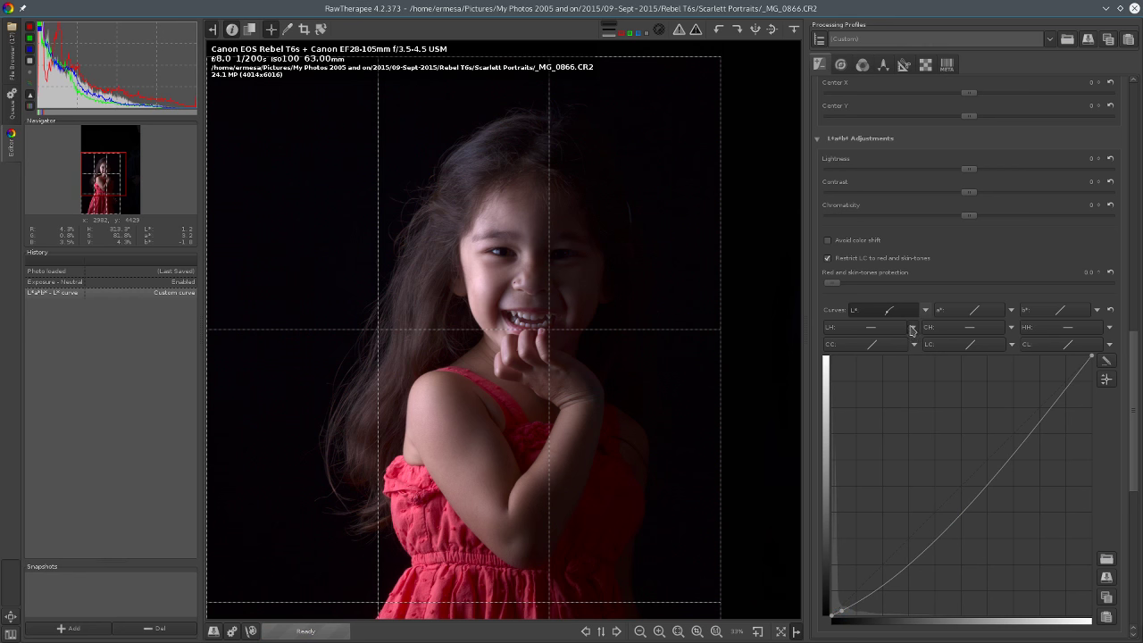
Step: Switch the L* curve to Parametric, drag Shadows to -70, and compare with the loaded photo
{"action": "left_click", "coordinate": [926, 310]}
{"action": "left_click", "coordinate": [935, 345]}
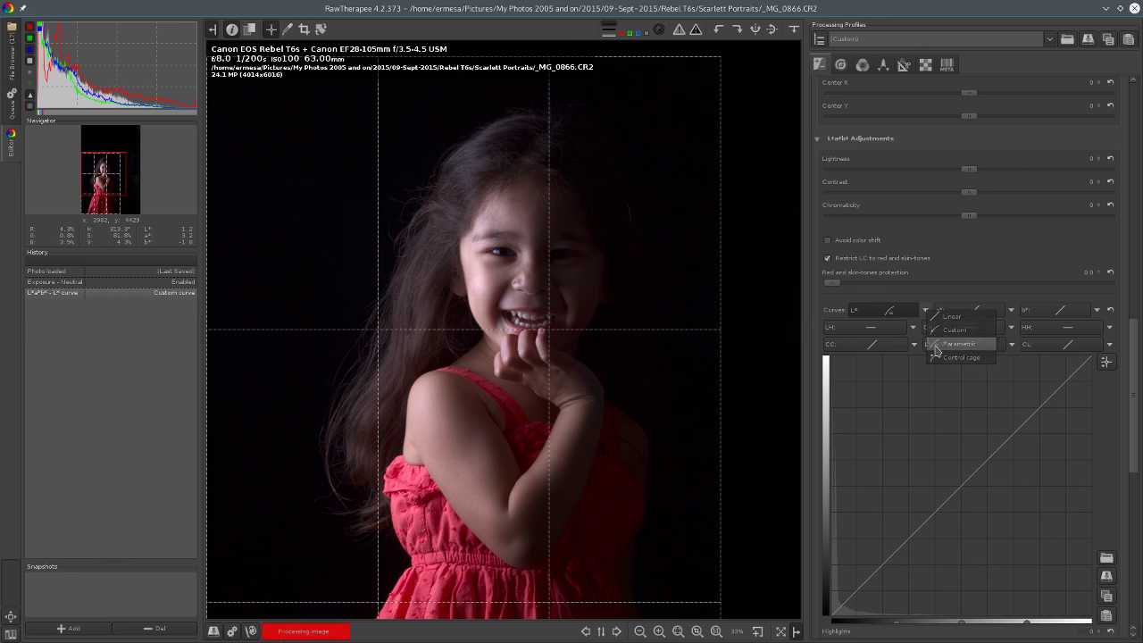
{"action": "scroll", "coordinate": [1027, 424], "scroll_direction": "down", "scroll_amount": 5}
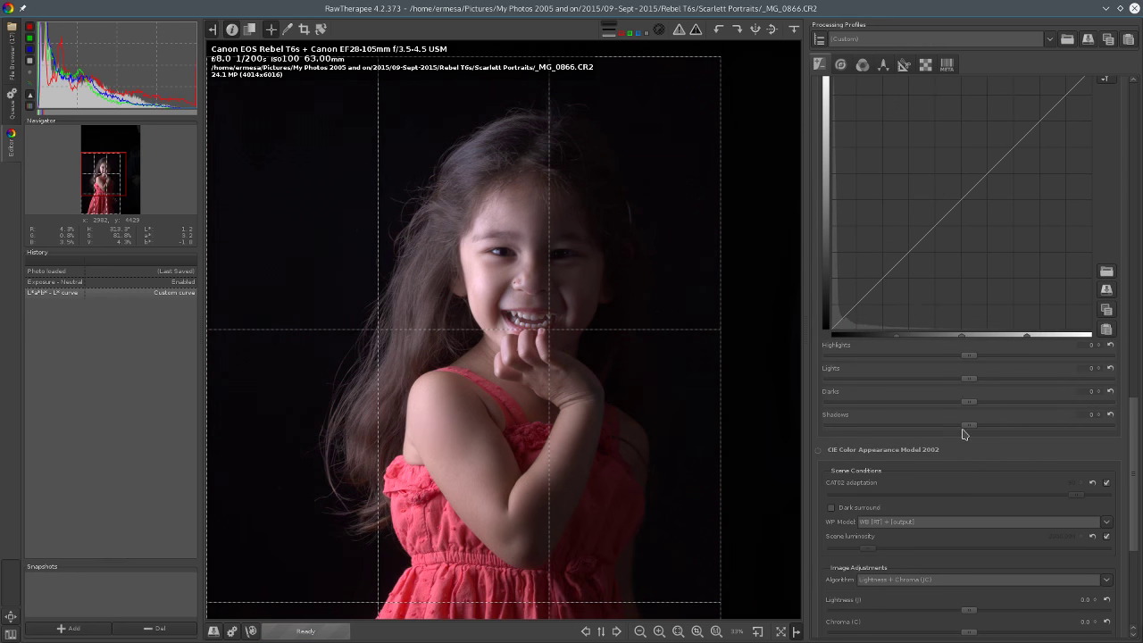
{"action": "left_click_drag", "start_coordinate": [969, 426], "coordinate": [874, 435]}
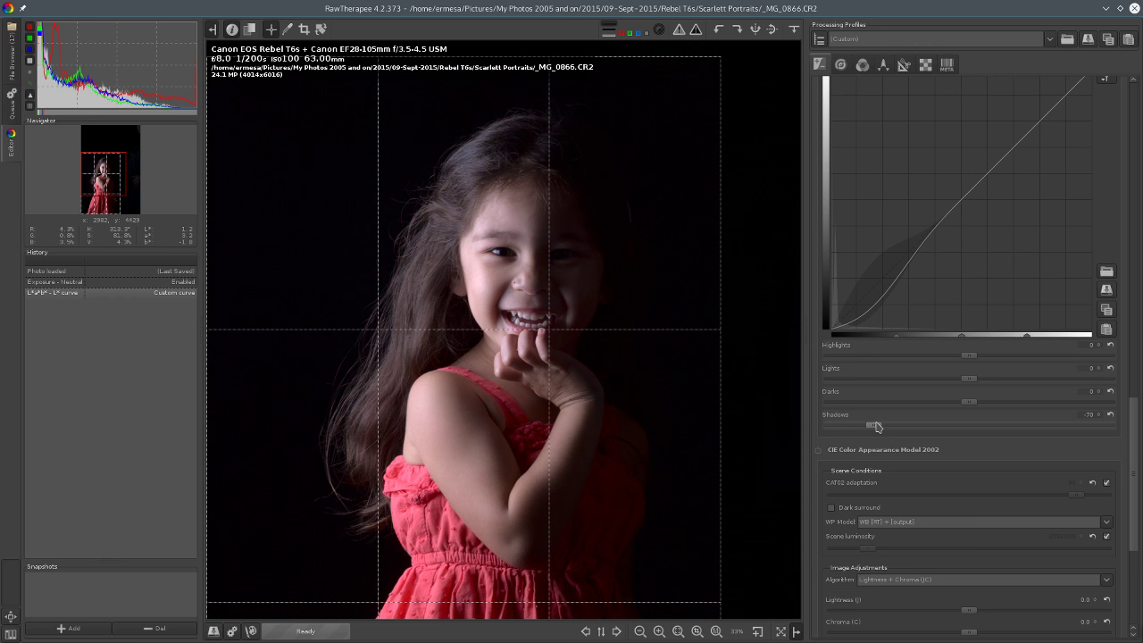
{"action": "left_click", "coordinate": [120, 275]}
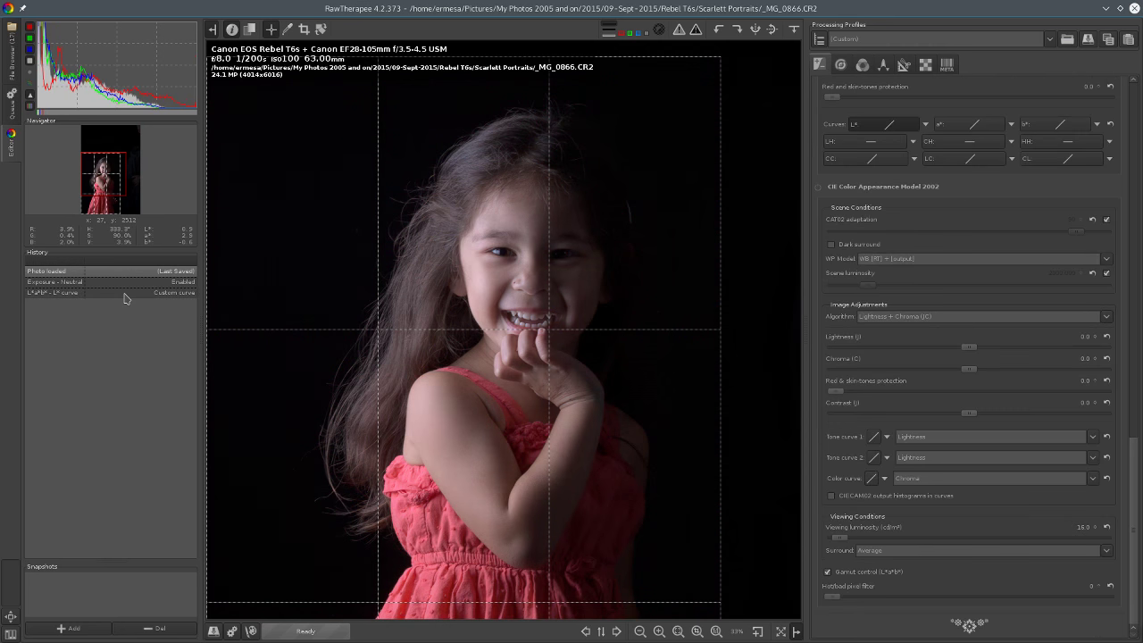
{"action": "left_click", "coordinate": [125, 294]}
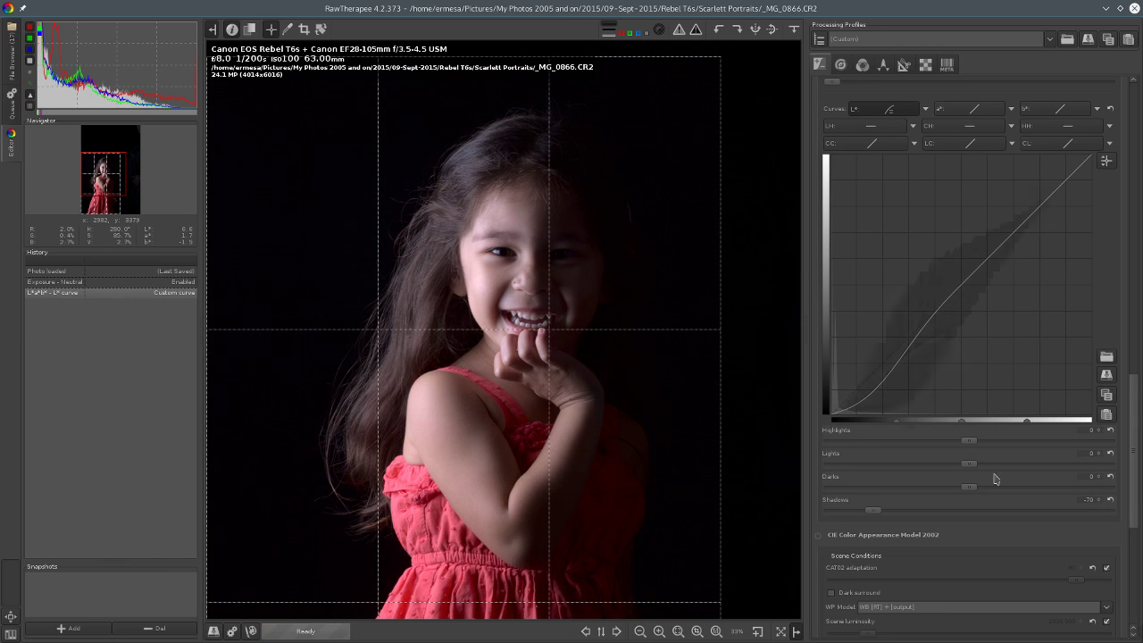
Step: Set the parametric L* curve's Lights to 17 and Highlights to -21
{"action": "left_click_drag", "start_coordinate": [975, 470], "coordinate": [990, 472]}
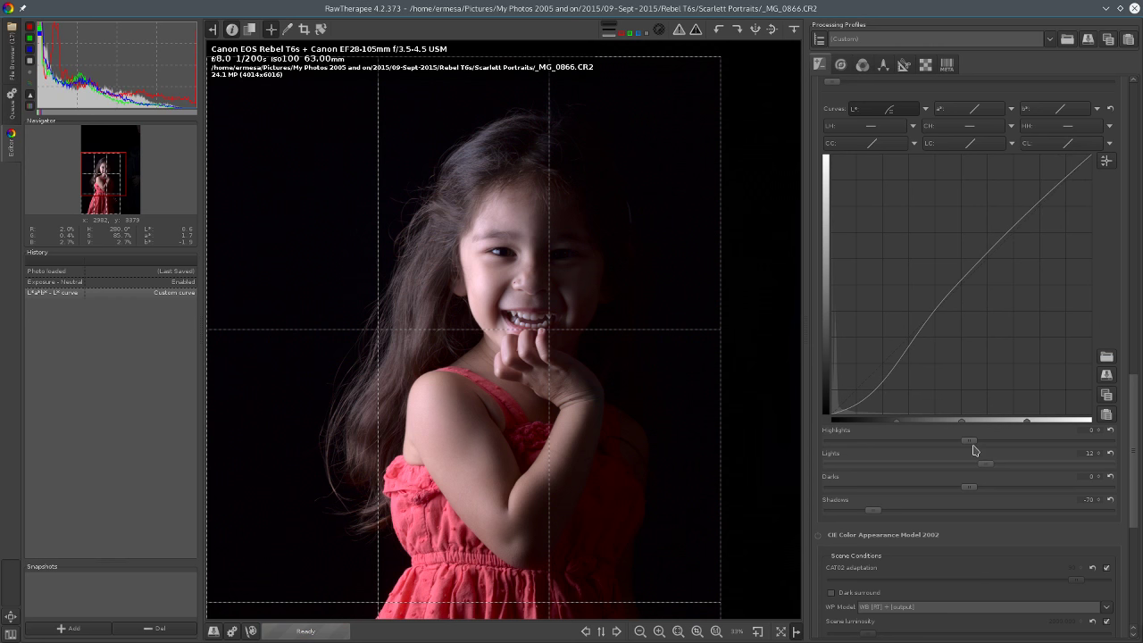
{"action": "left_click", "coordinate": [964, 440]}
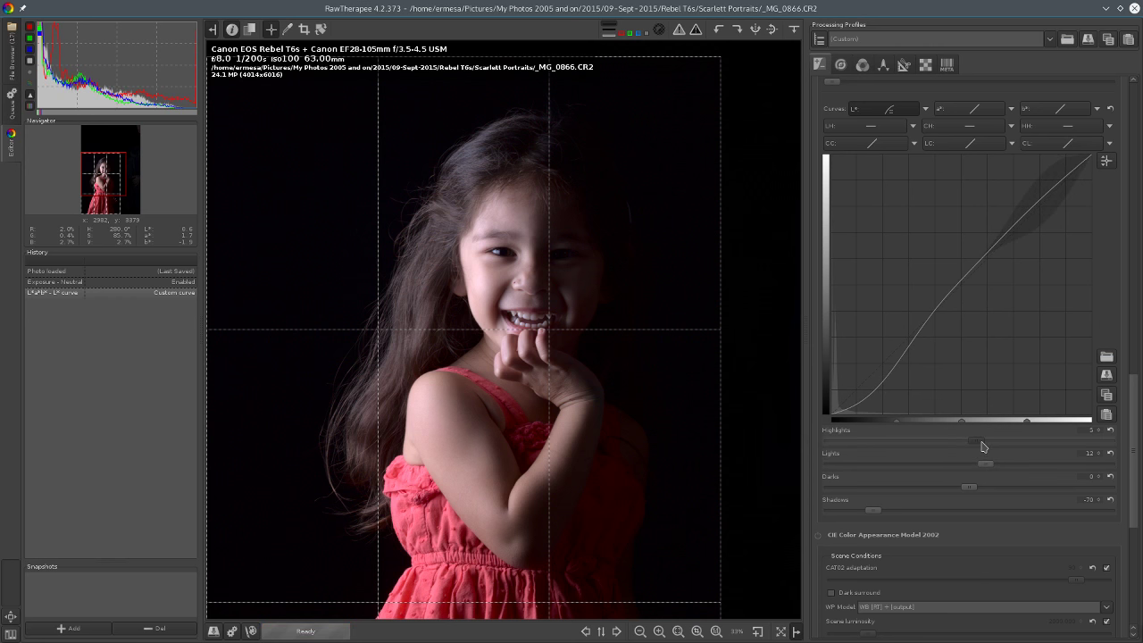
{"action": "left_click_drag", "start_coordinate": [982, 445], "coordinate": [1001, 471]}
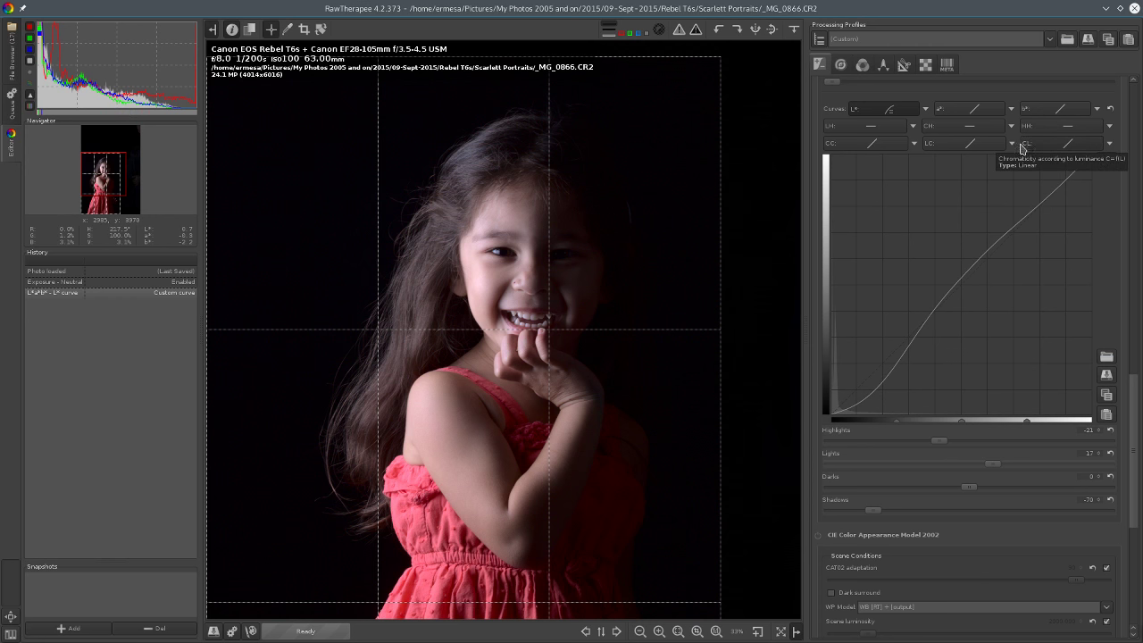
{"action": "left_click", "coordinate": [1109, 145]}
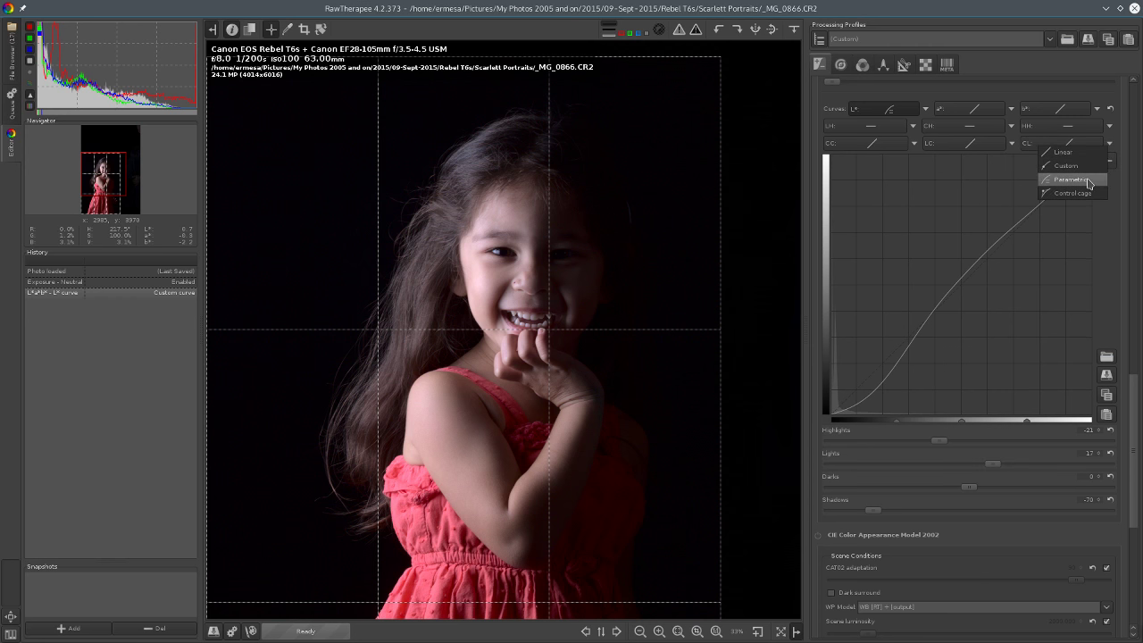
Step: Make the CL curve parametric with Highlights 36, Lights 37, Darks -11 and Shadows -25
{"action": "left_click", "coordinate": [1089, 183]}
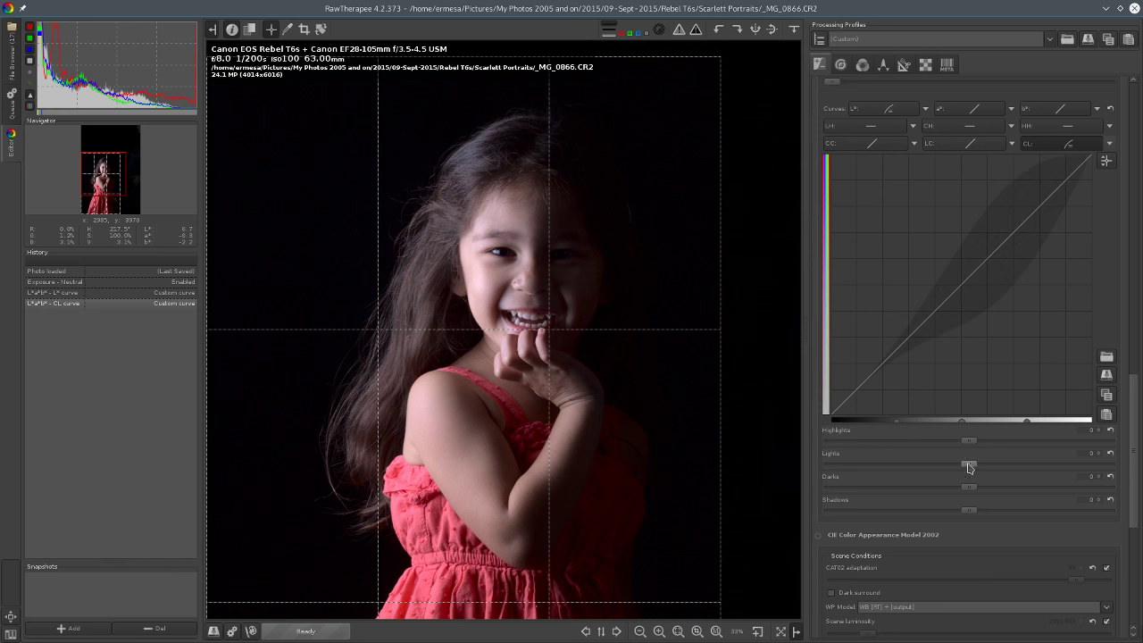
{"action": "mouse_move", "coordinate": [971, 469]}
{"action": "left_mouse_down"}
{"action": "mouse_move", "coordinate": [993, 470]}
{"action": "mouse_move", "coordinate": [1003, 441]}
{"action": "mouse_move", "coordinate": [1005, 463]}
{"action": "left_mouse_up"}
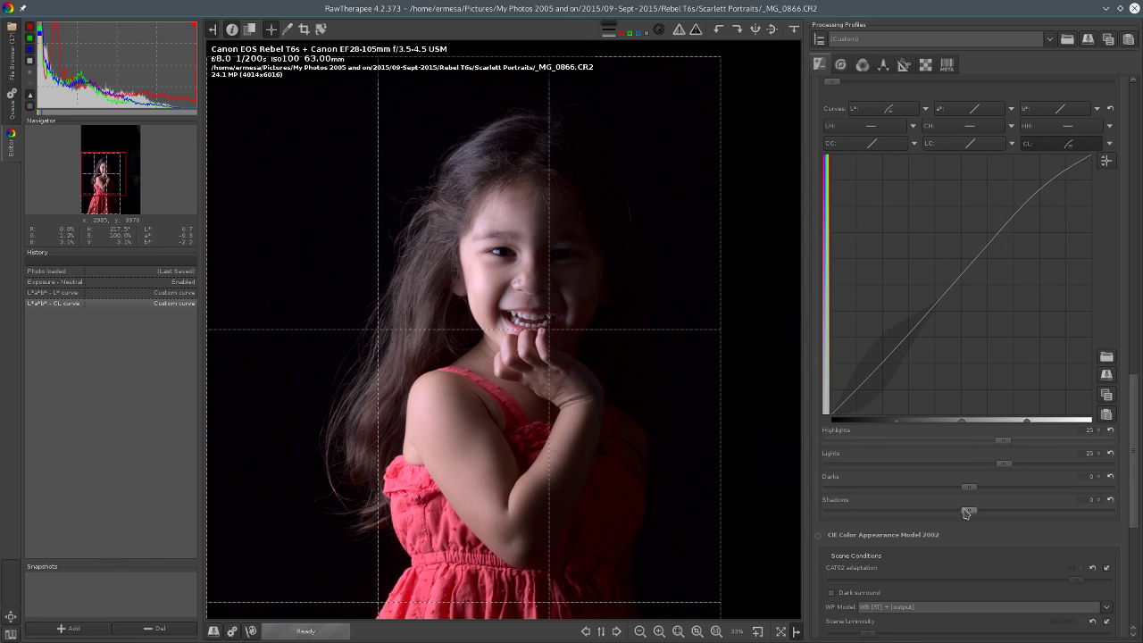
{"action": "left_click_drag", "start_coordinate": [974, 517], "coordinate": [952, 514]}
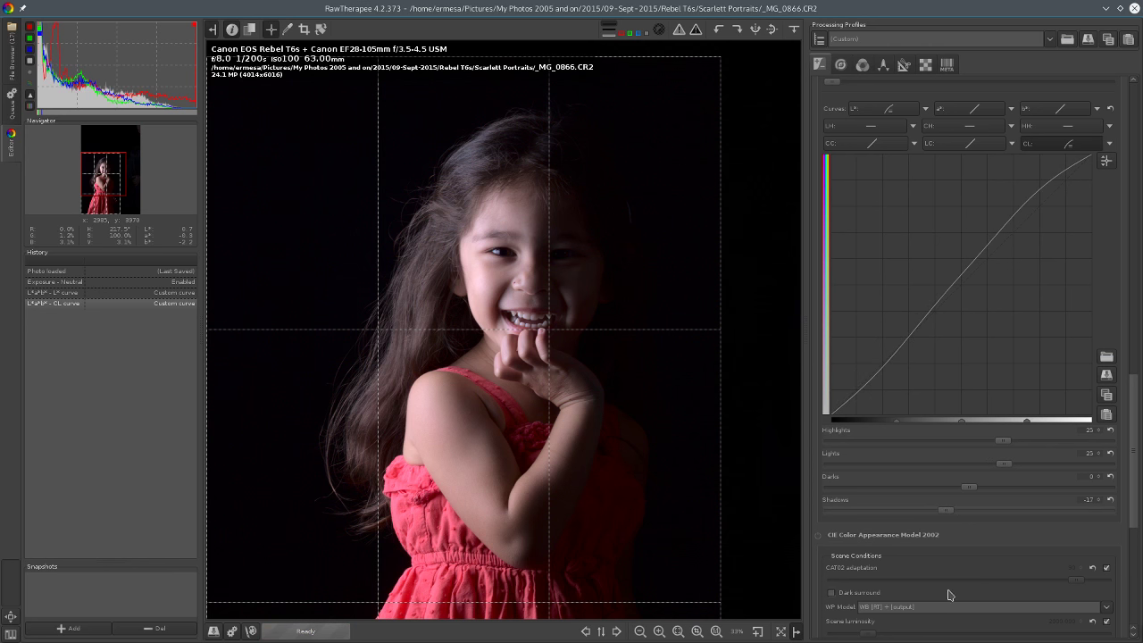
{"action": "scroll", "coordinate": [953, 508], "scroll_direction": "down", "scroll_amount": 8}
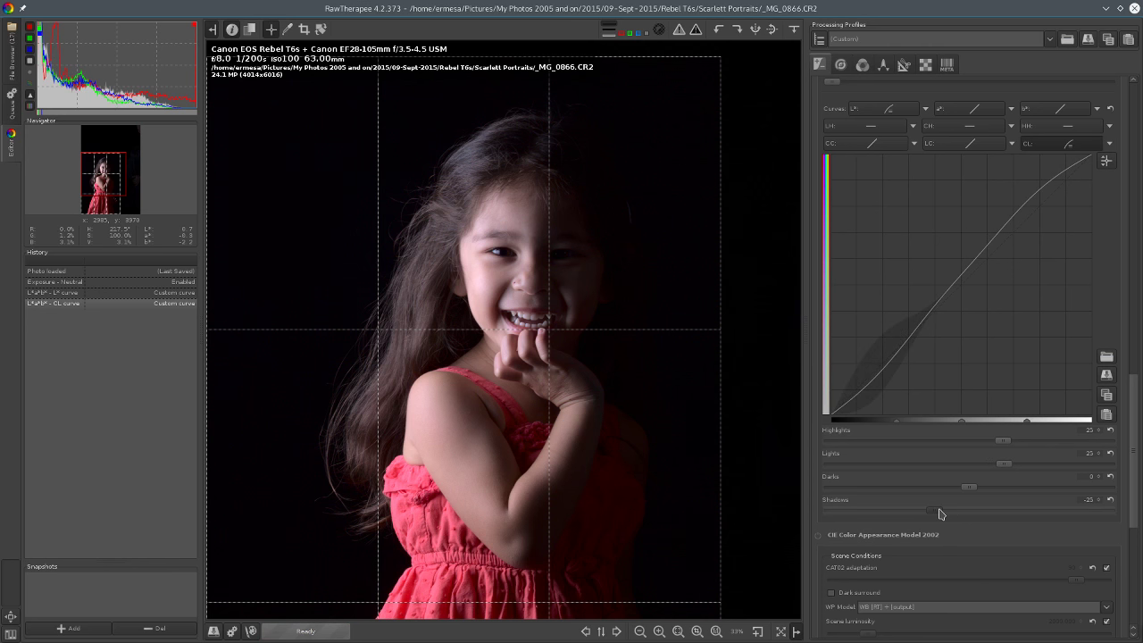
{"action": "scroll", "coordinate": [956, 490], "scroll_direction": "down", "scroll_amount": 8}
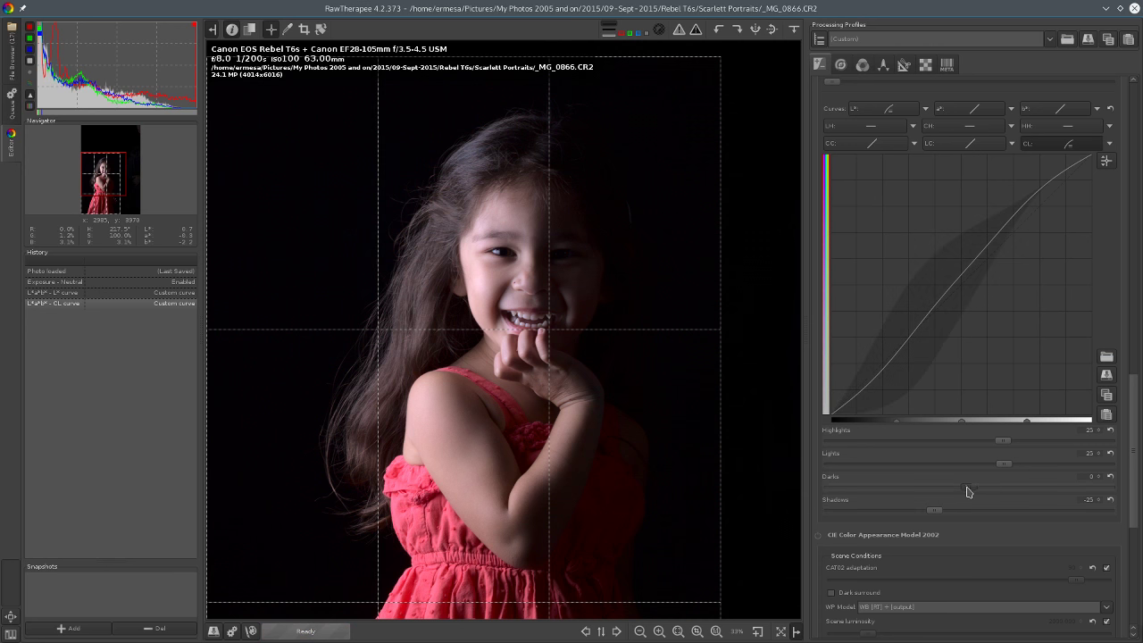
{"action": "scroll", "coordinate": [954, 489], "scroll_direction": "down", "scroll_amount": 3}
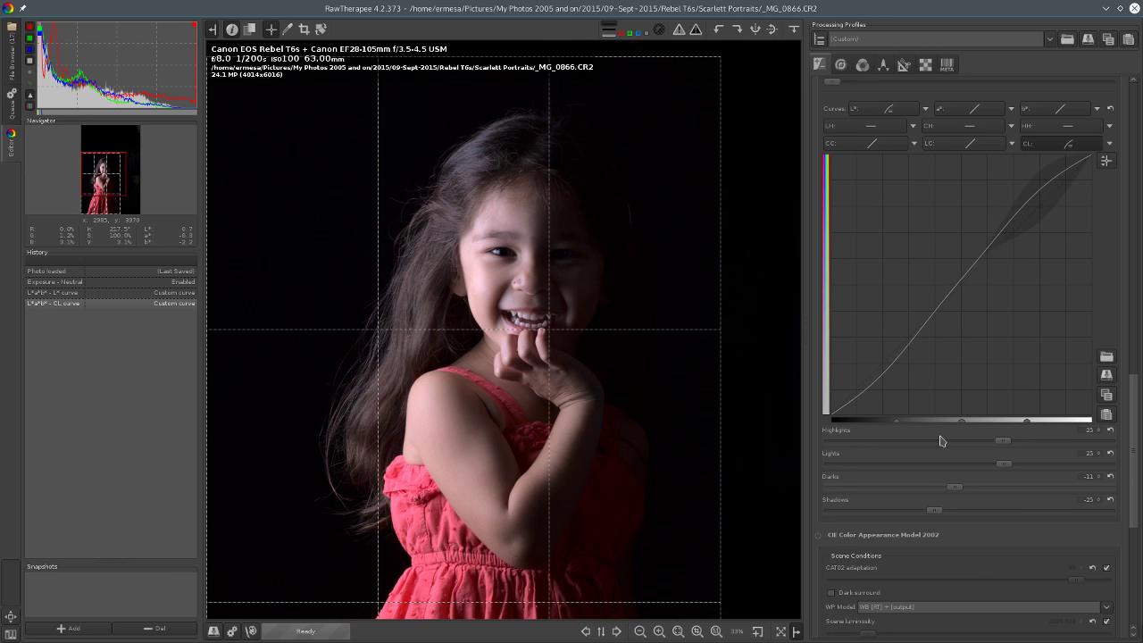
{"action": "scroll", "coordinate": [1006, 465], "scroll_direction": "up", "scroll_amount": 12}
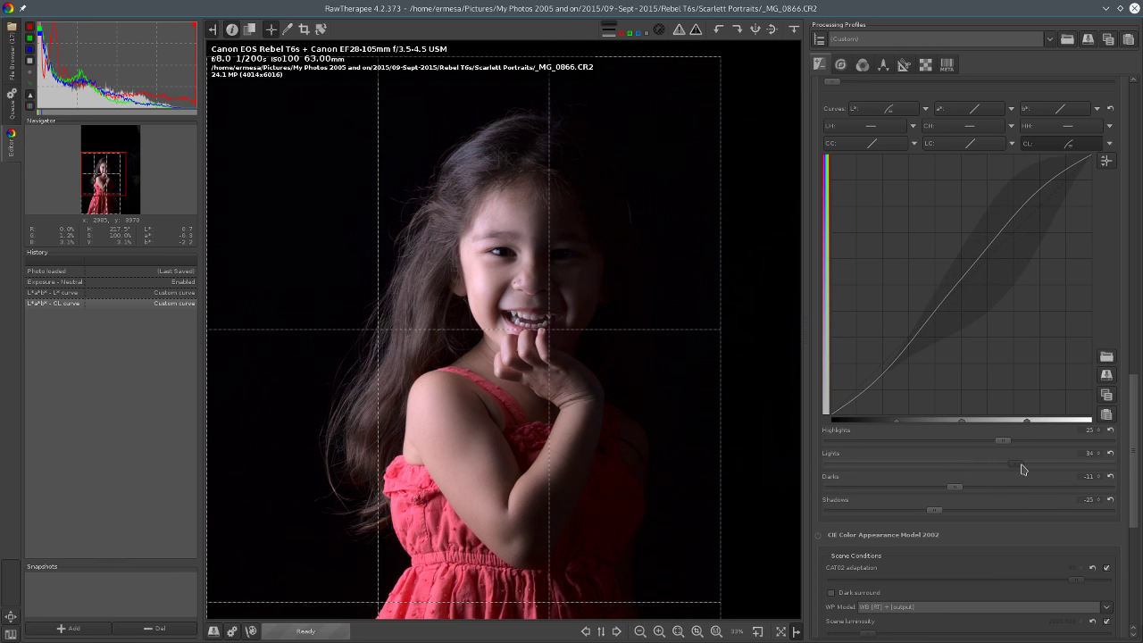
{"action": "scroll", "coordinate": [1001, 444], "scroll_direction": "up", "scroll_amount": 10}
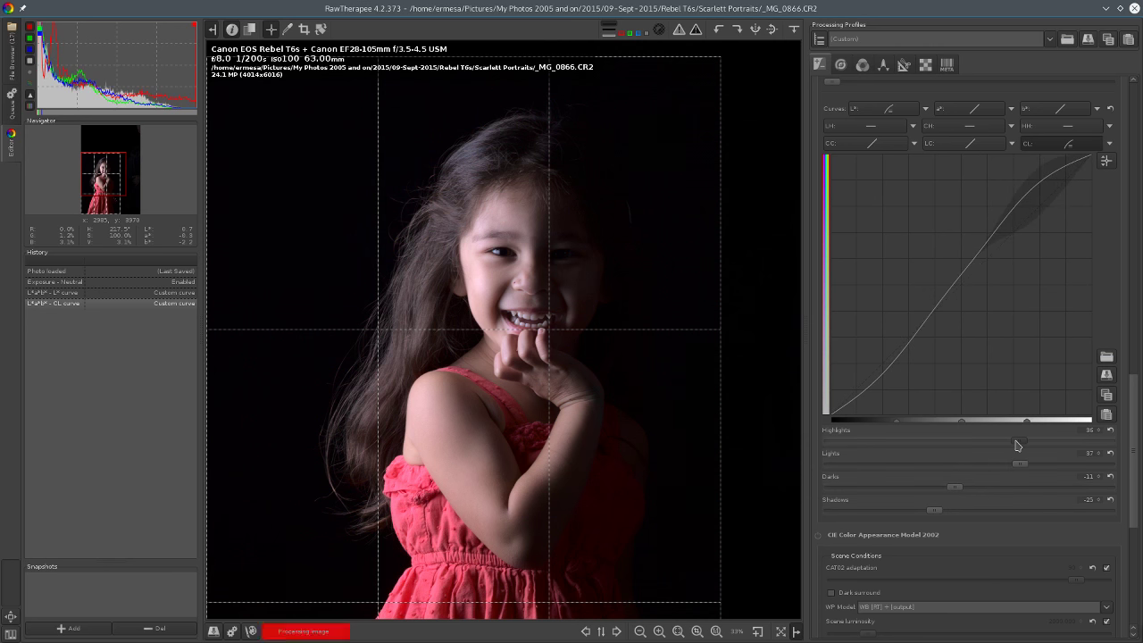
Step: Lower L*a*b* Contrast to -5, then toggle history between Photo loaded and the latest edit
{"action": "scroll", "coordinate": [1045, 357], "scroll_direction": "up", "scroll_amount": 5}
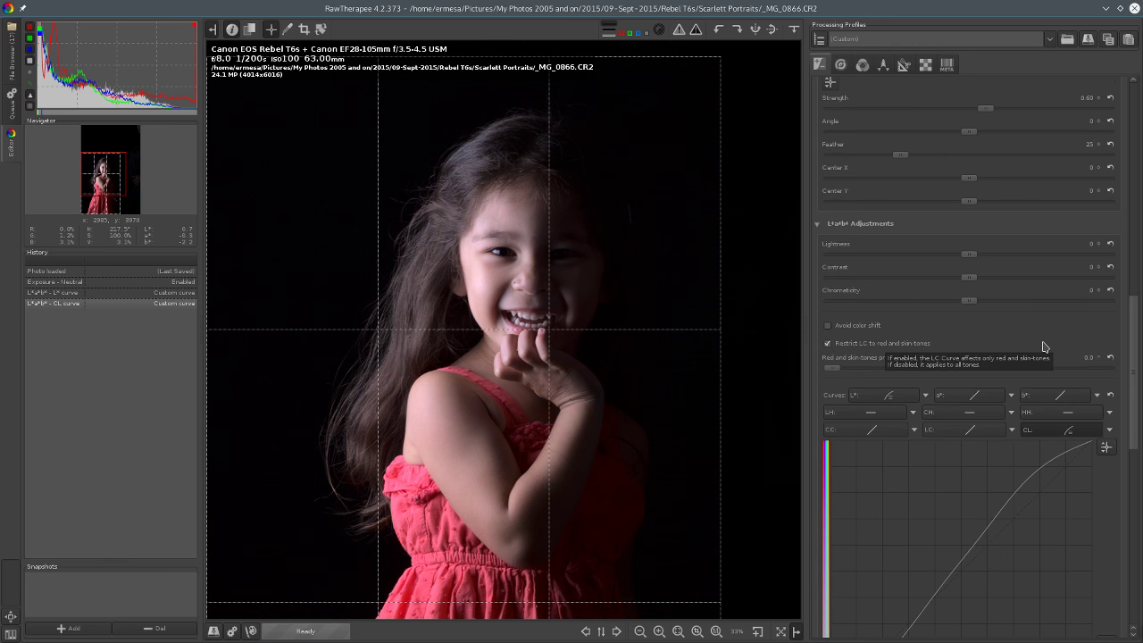
{"action": "mouse_move", "coordinate": [969, 278]}
{"action": "left_mouse_down"}
{"action": "mouse_move", "coordinate": [989, 280]}
{"action": "mouse_move", "coordinate": [966, 276]}
{"action": "left_mouse_up"}
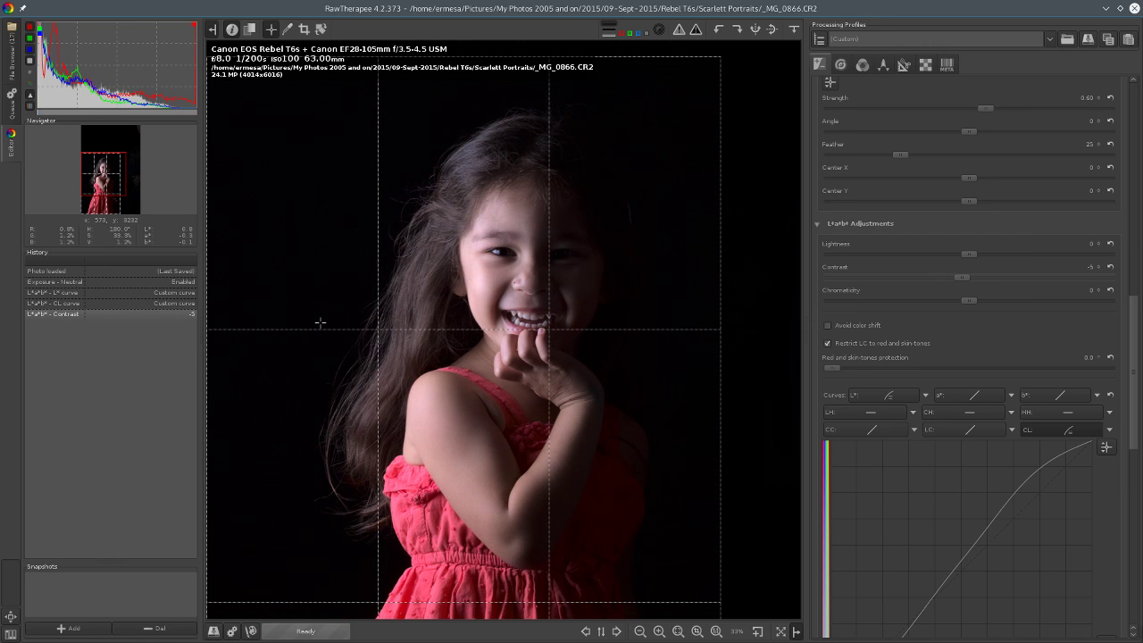
{"action": "left_click", "coordinate": [104, 272]}
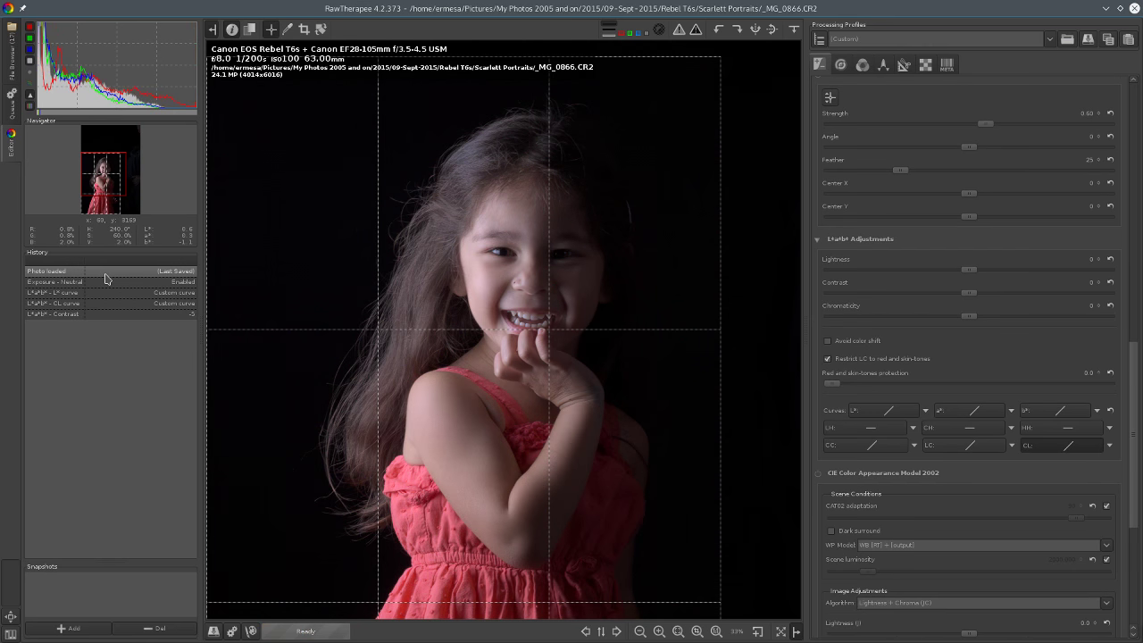
{"action": "left_click", "coordinate": [100, 315]}
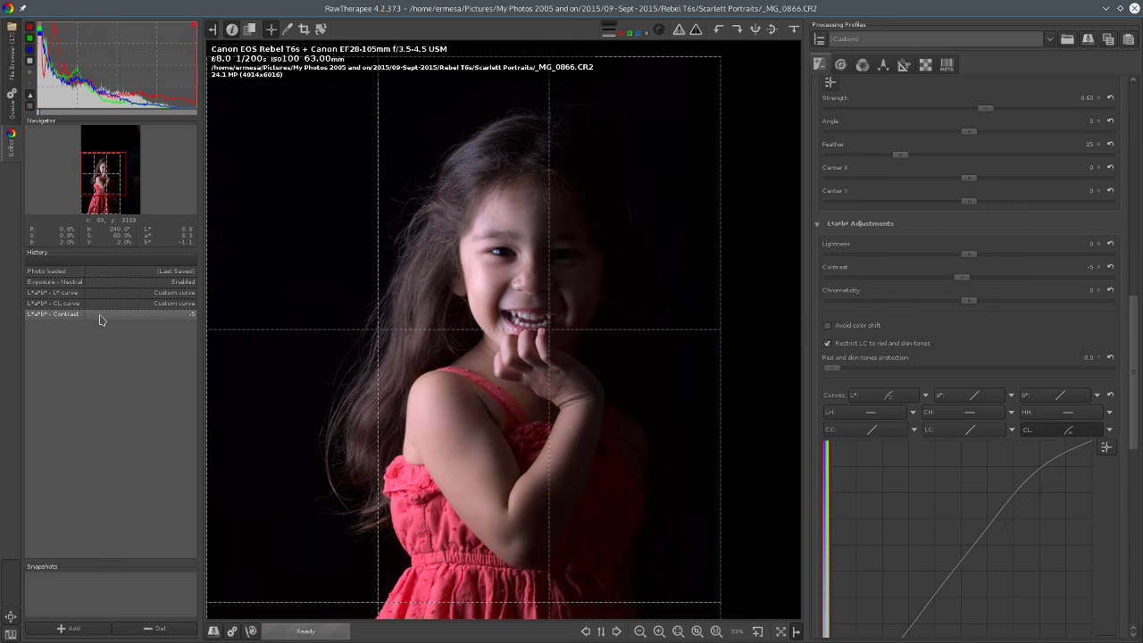
{"action": "left_click", "coordinate": [101, 273]}
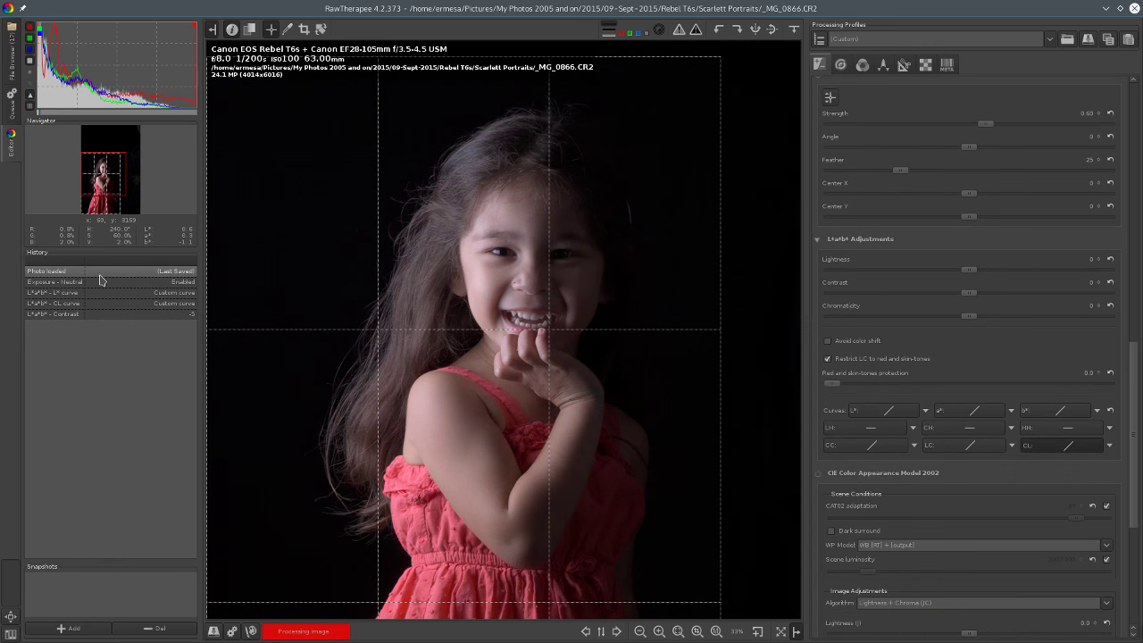
{"action": "left_click", "coordinate": [102, 314]}
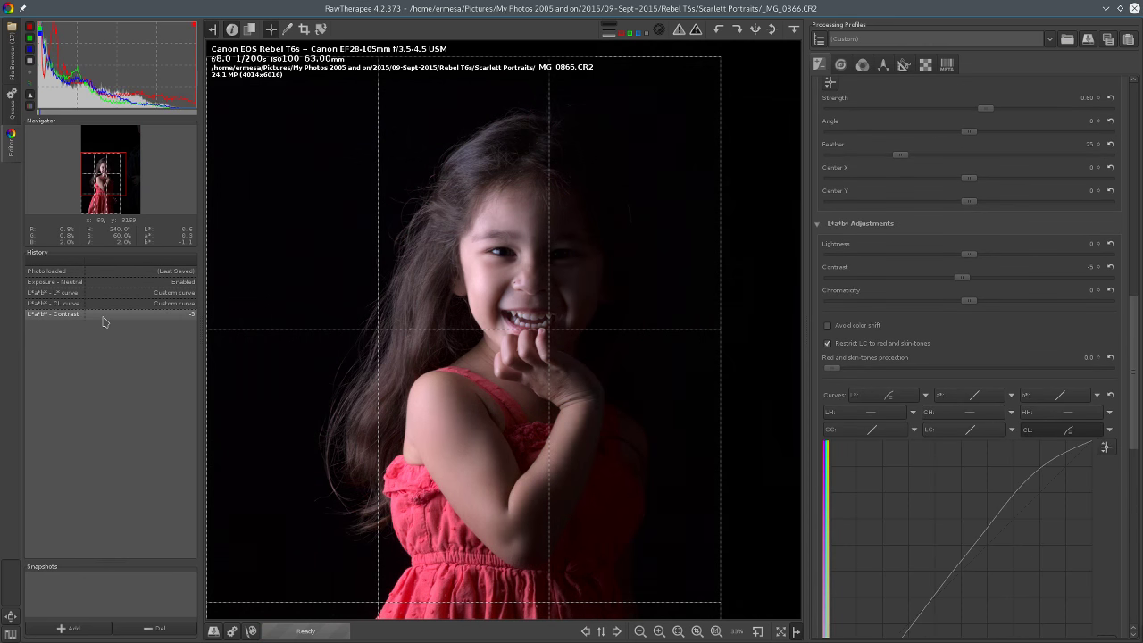
{"action": "left_click", "coordinate": [128, 272]}
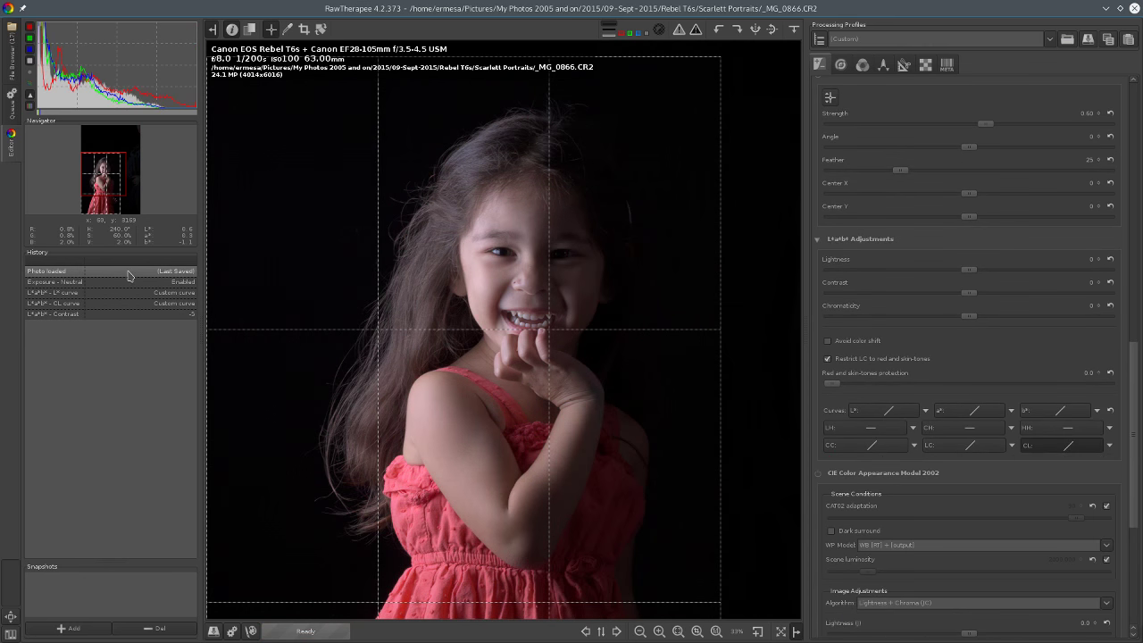
{"action": "left_click", "coordinate": [127, 284]}
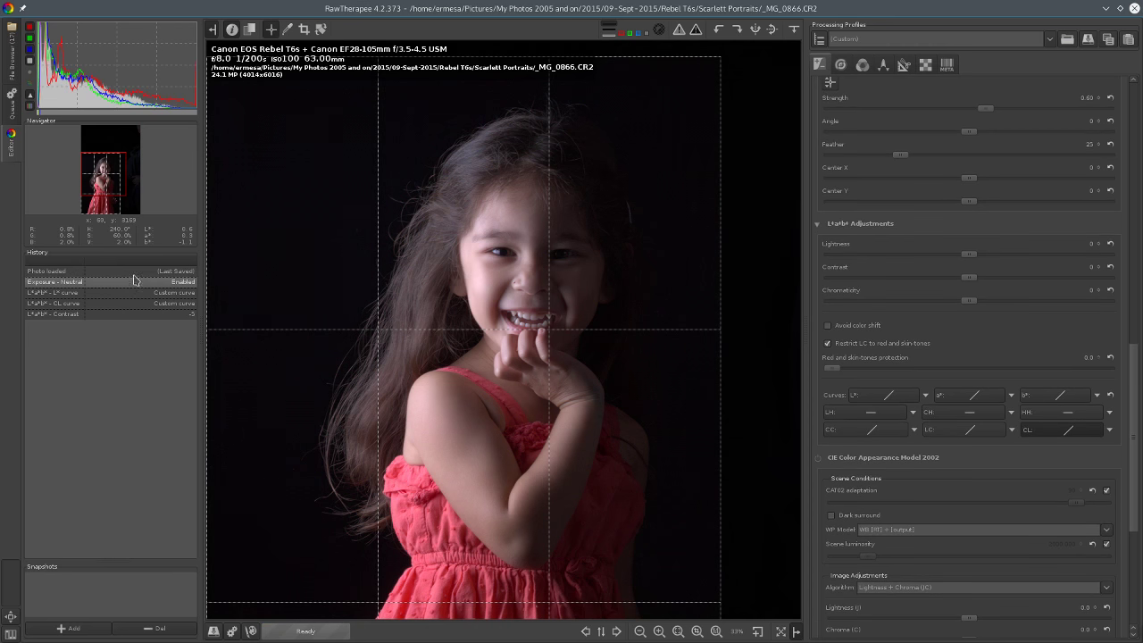
{"action": "left_click", "coordinate": [137, 277]}
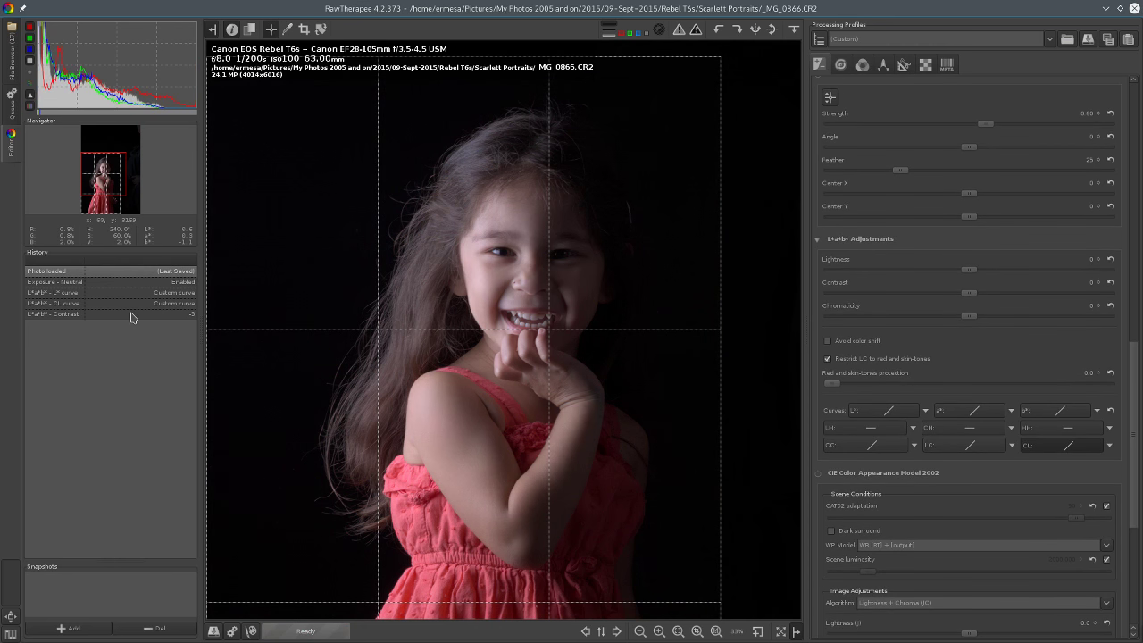
{"action": "left_click", "coordinate": [131, 316]}
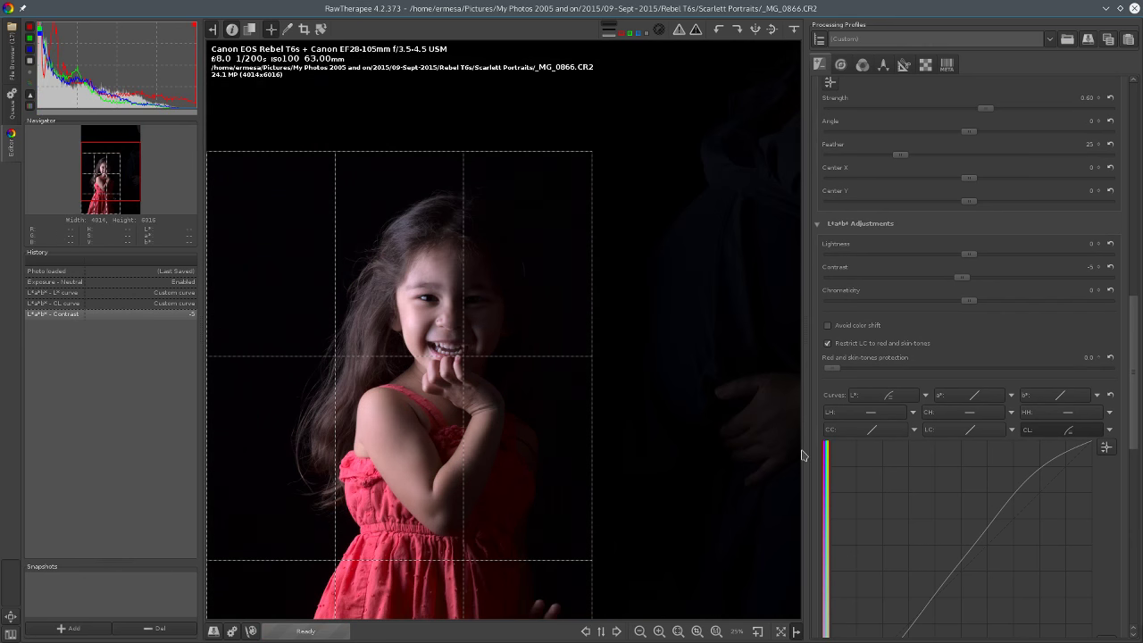
{"action": "scroll", "coordinate": [395, 360], "scroll_direction": "up", "scroll_amount": 2}
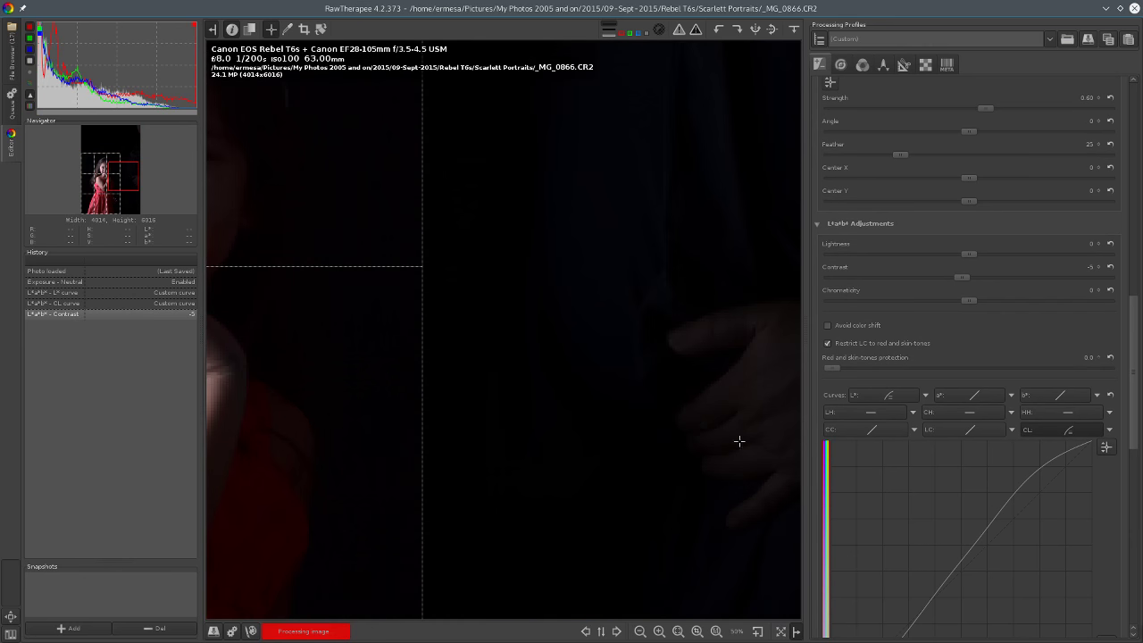
{"action": "left_click", "coordinate": [105, 174]}
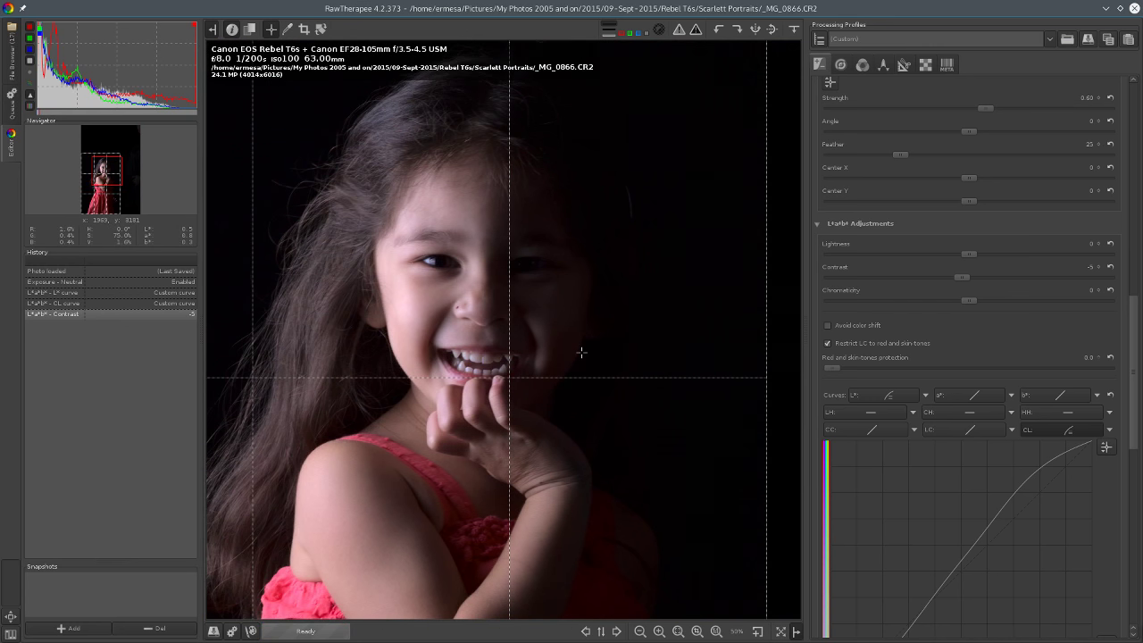
{"action": "scroll", "coordinate": [583, 350], "scroll_direction": "down", "scroll_amount": 1}
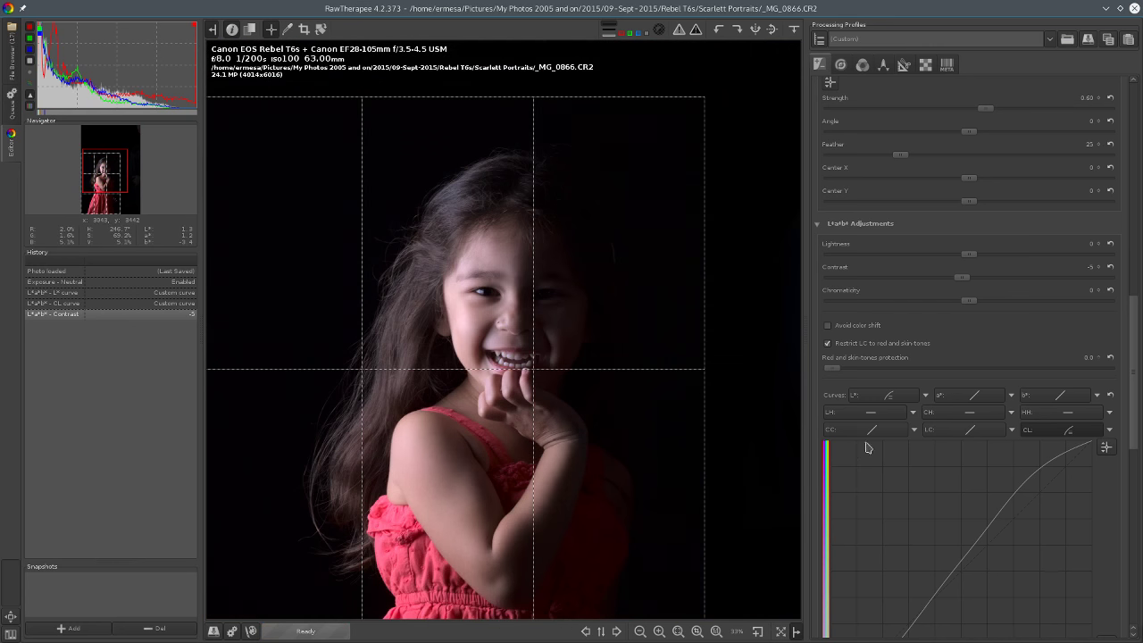
Step: Switch the L* curve to Parametric and set Darks 9 and Shadows -58, keeping Highlights -21, Lights 17
{"action": "scroll", "coordinate": [965, 367], "scroll_direction": "down", "scroll_amount": 3}
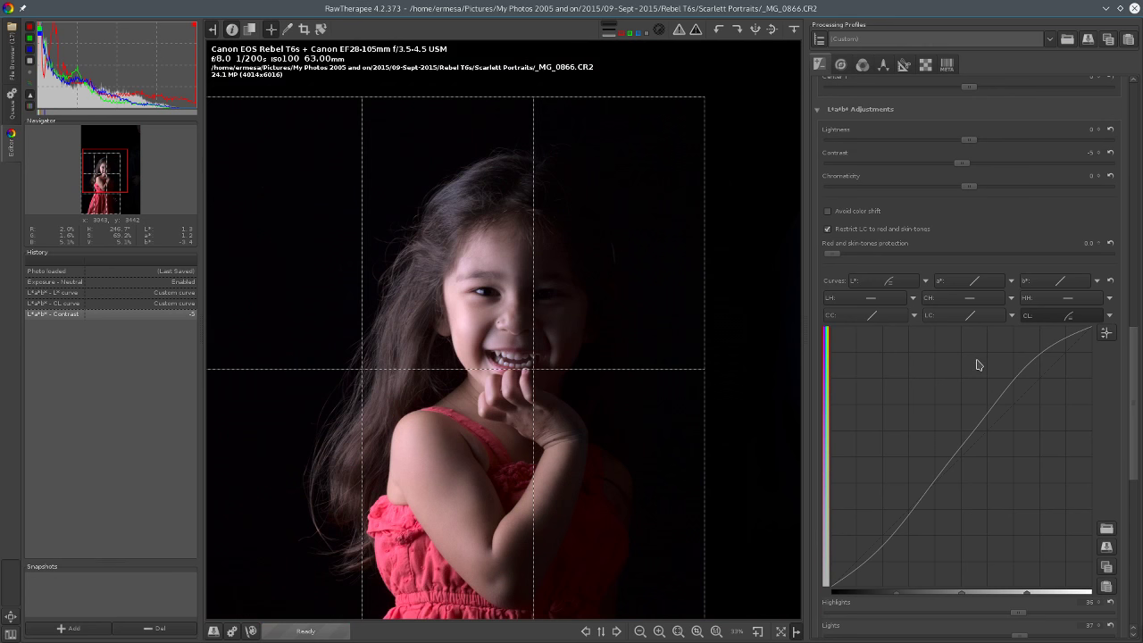
{"action": "left_click", "coordinate": [927, 282]}
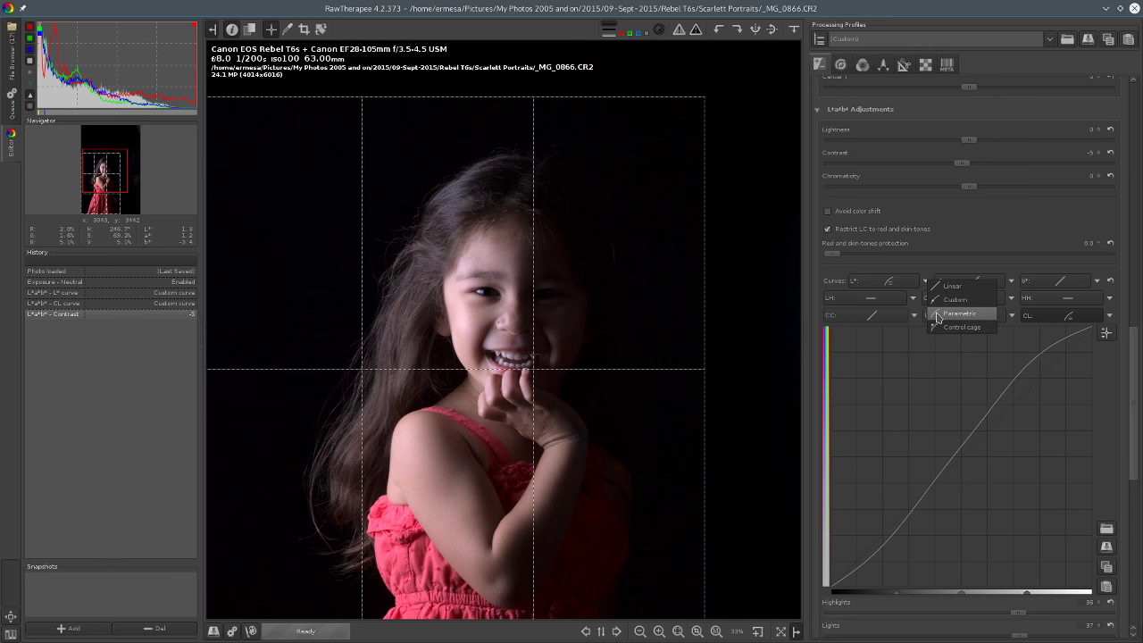
{"action": "left_click", "coordinate": [938, 301]}
{"action": "scroll", "coordinate": [922, 337], "scroll_direction": "down", "scroll_amount": 3}
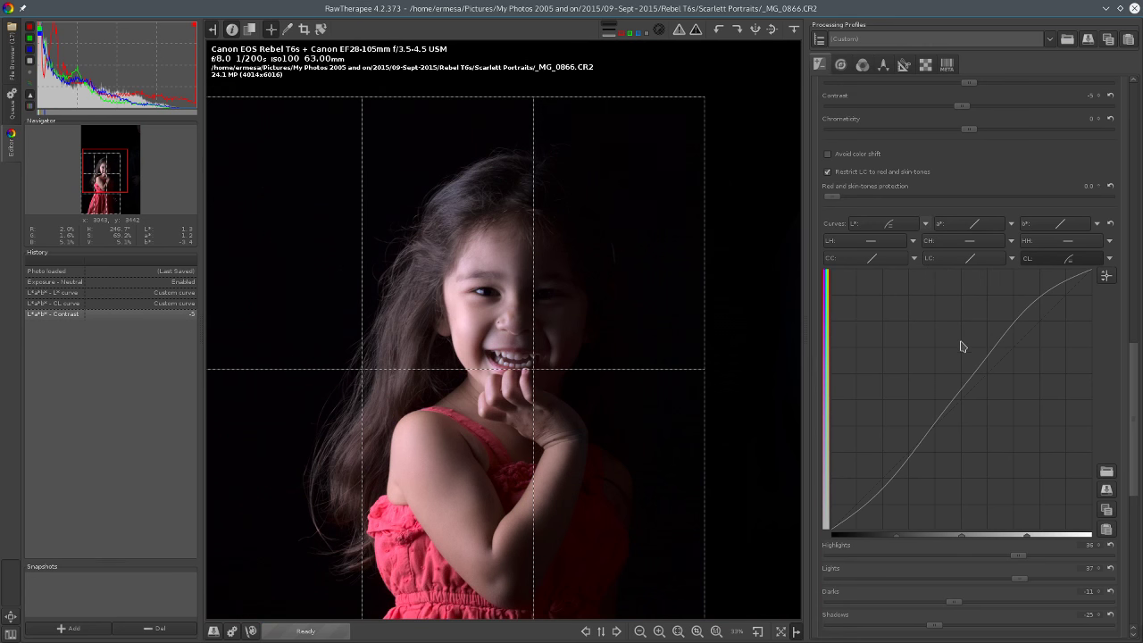
{"action": "left_click", "coordinate": [926, 169]}
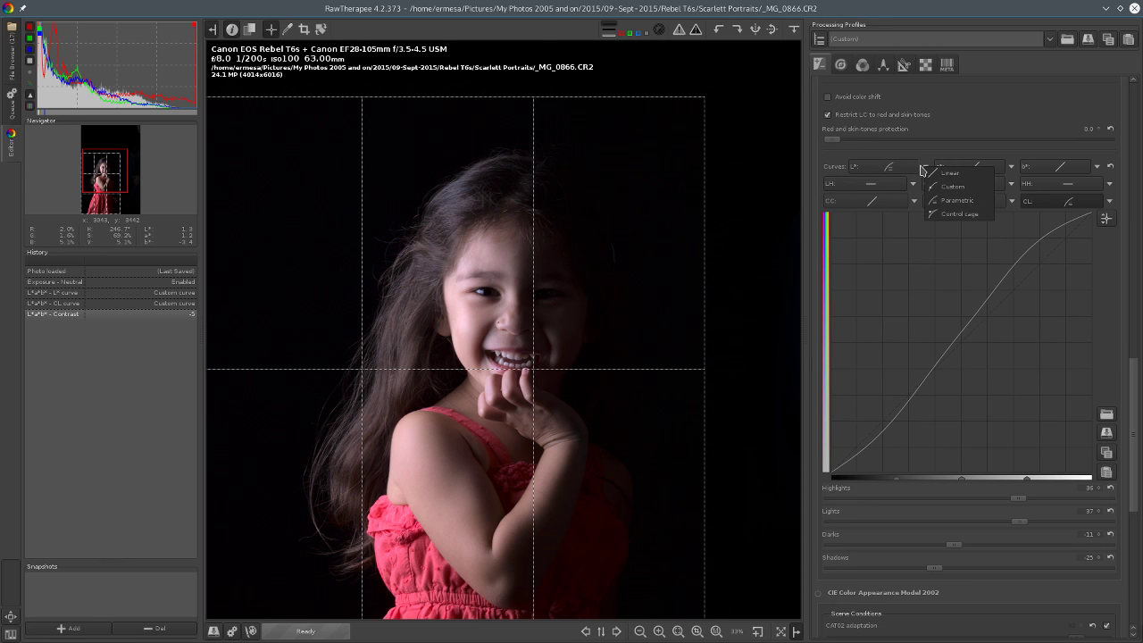
{"action": "left_click", "coordinate": [945, 202]}
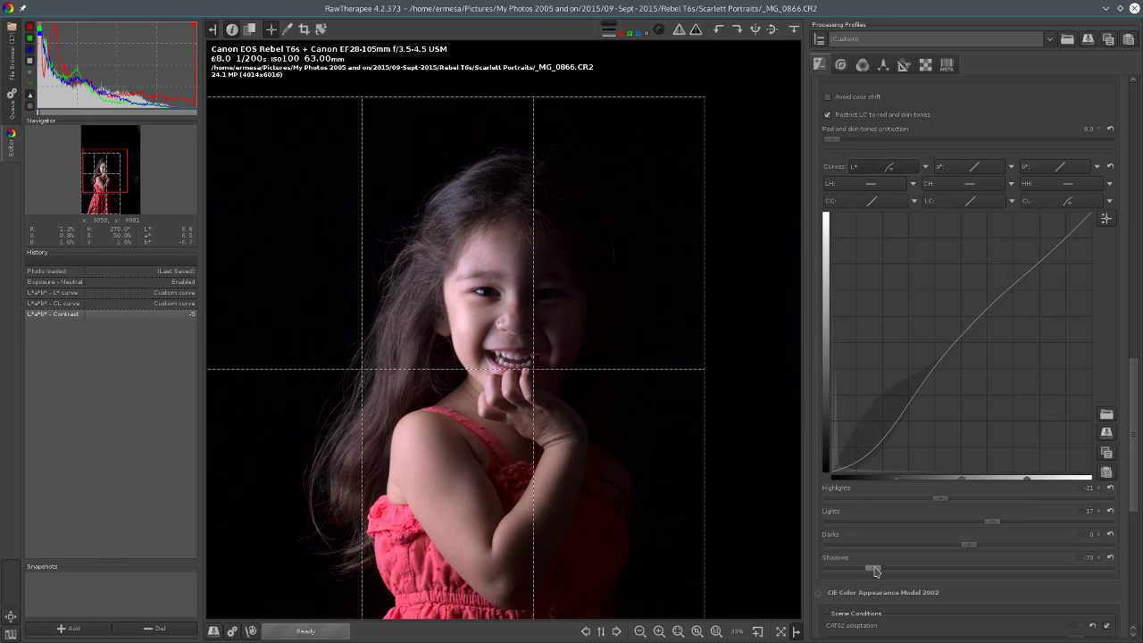
{"action": "left_click_drag", "start_coordinate": [970, 545], "coordinate": [989, 546]}
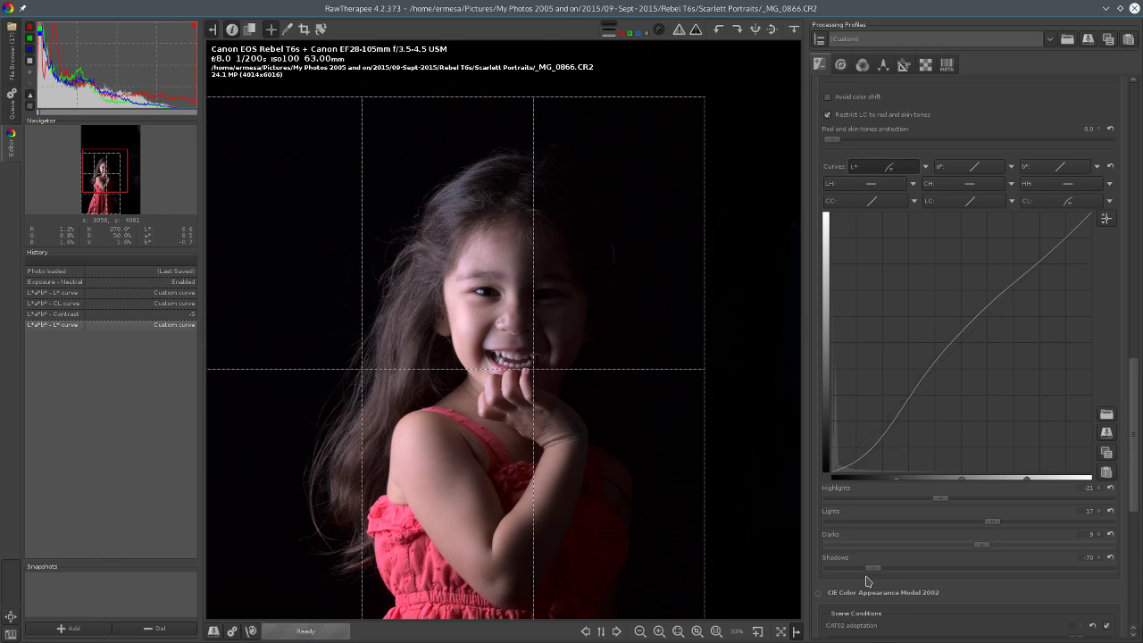
{"action": "left_click_drag", "start_coordinate": [872, 568], "coordinate": [889, 570]}
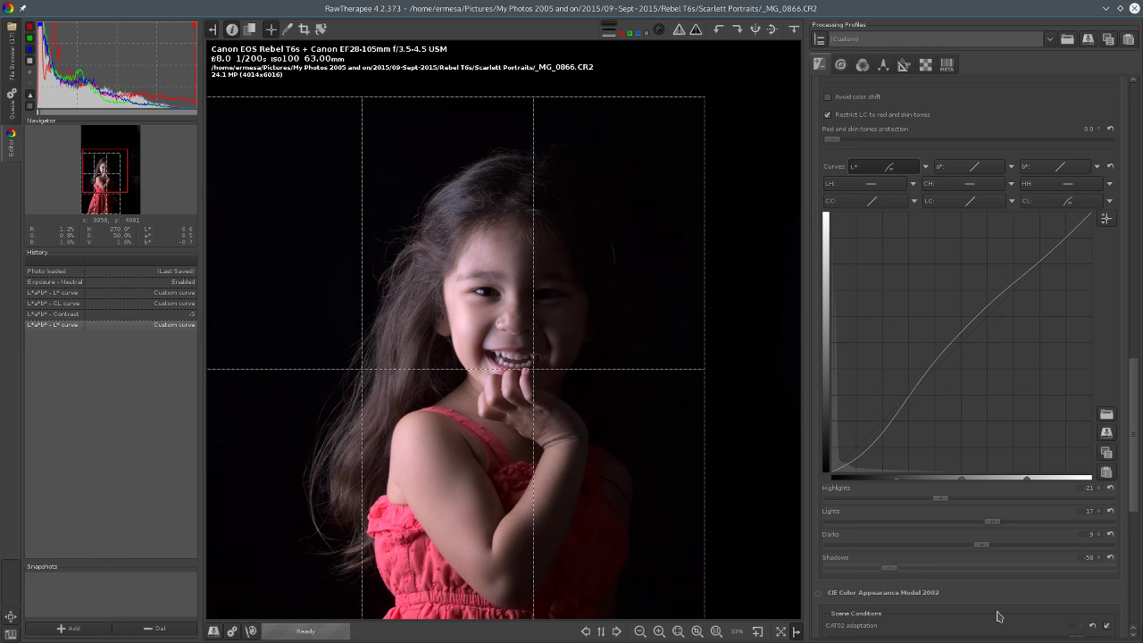
{"action": "left_click", "coordinate": [151, 273]}
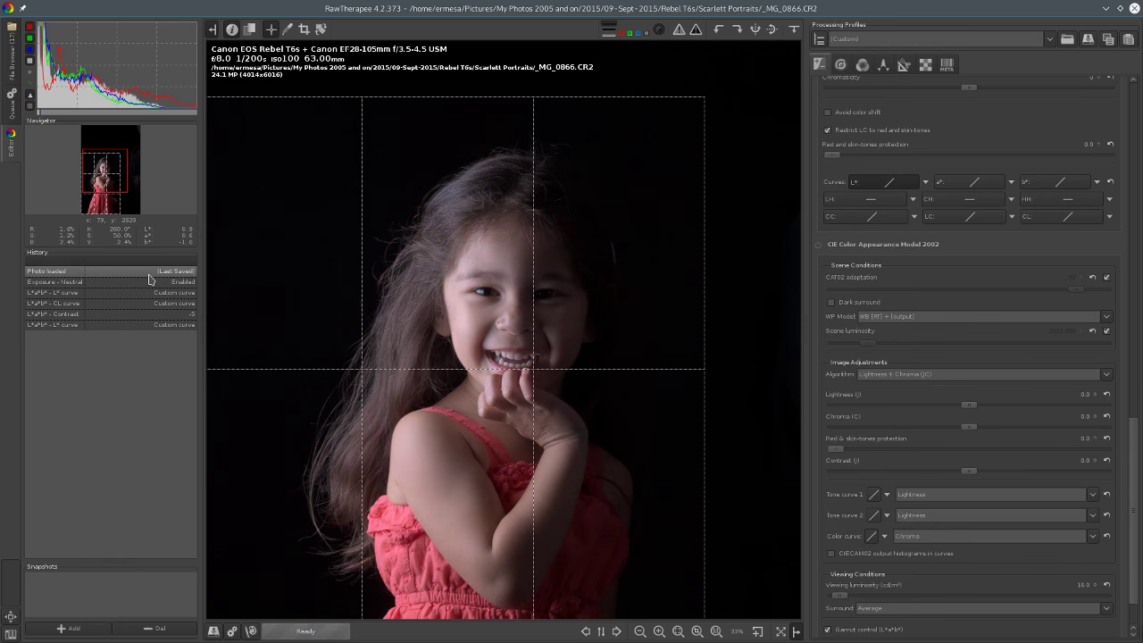
{"action": "left_click", "coordinate": [126, 326]}
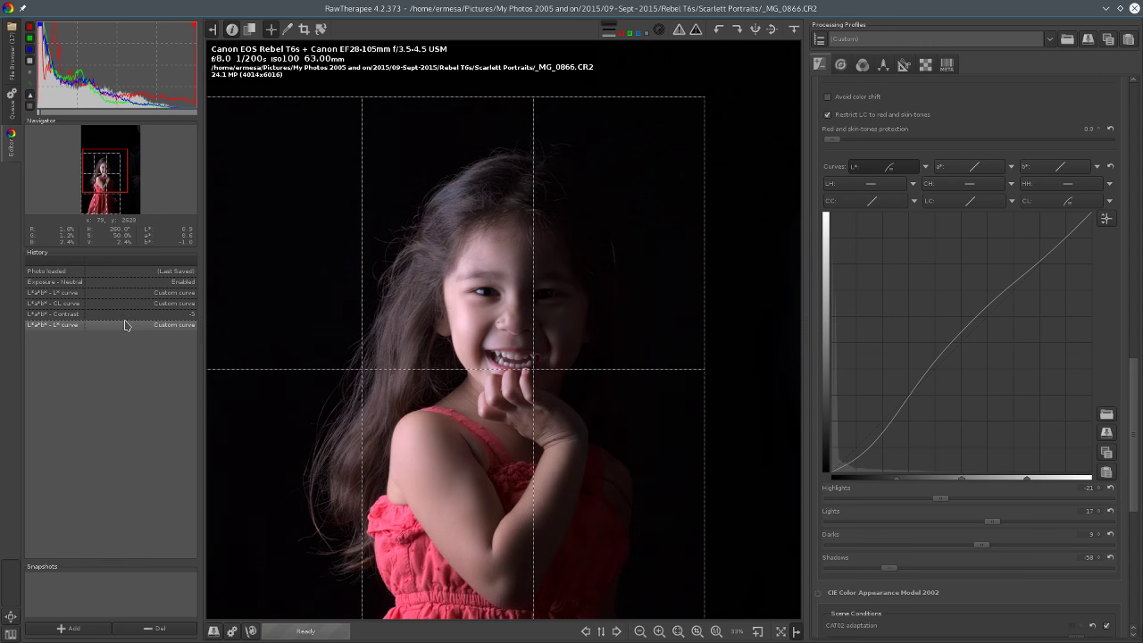
{"action": "left_click", "coordinate": [124, 273]}
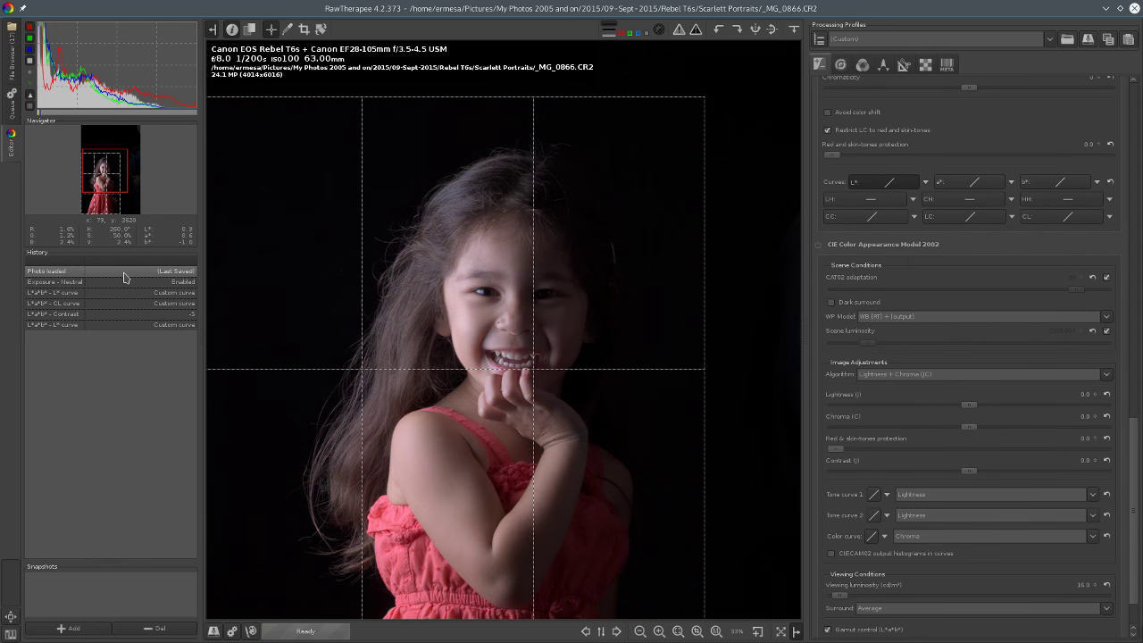
{"action": "left_click", "coordinate": [120, 326]}
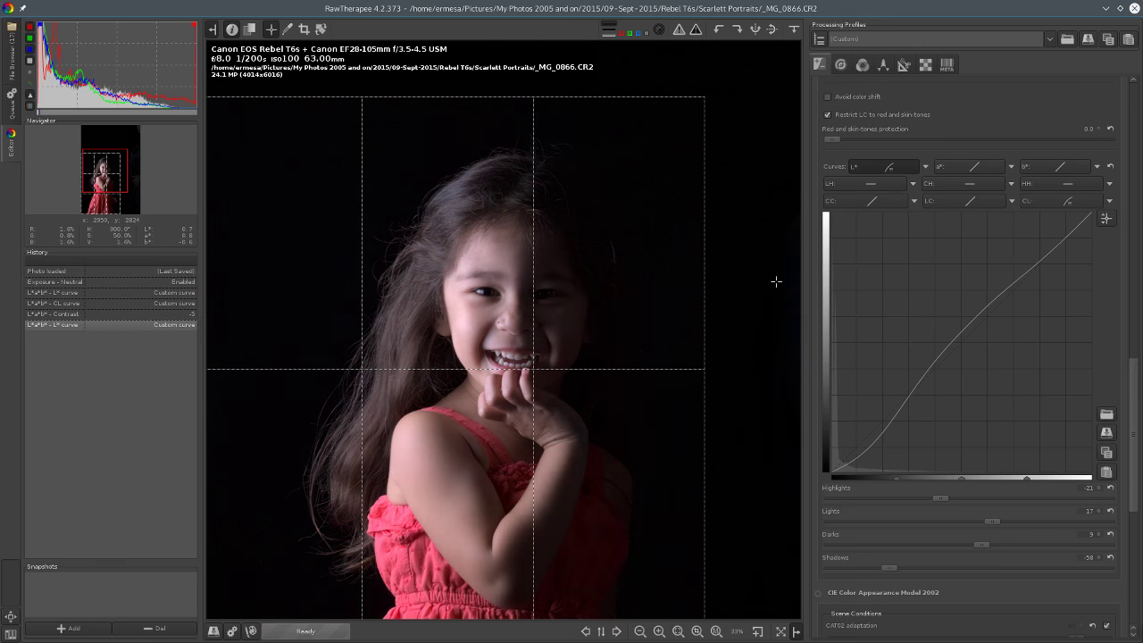
Step: Set the CC curve to Custom, add control points, and compare with the pre-chroma version
{"action": "left_click", "coordinate": [914, 200]}
{"action": "left_click", "coordinate": [933, 226]}
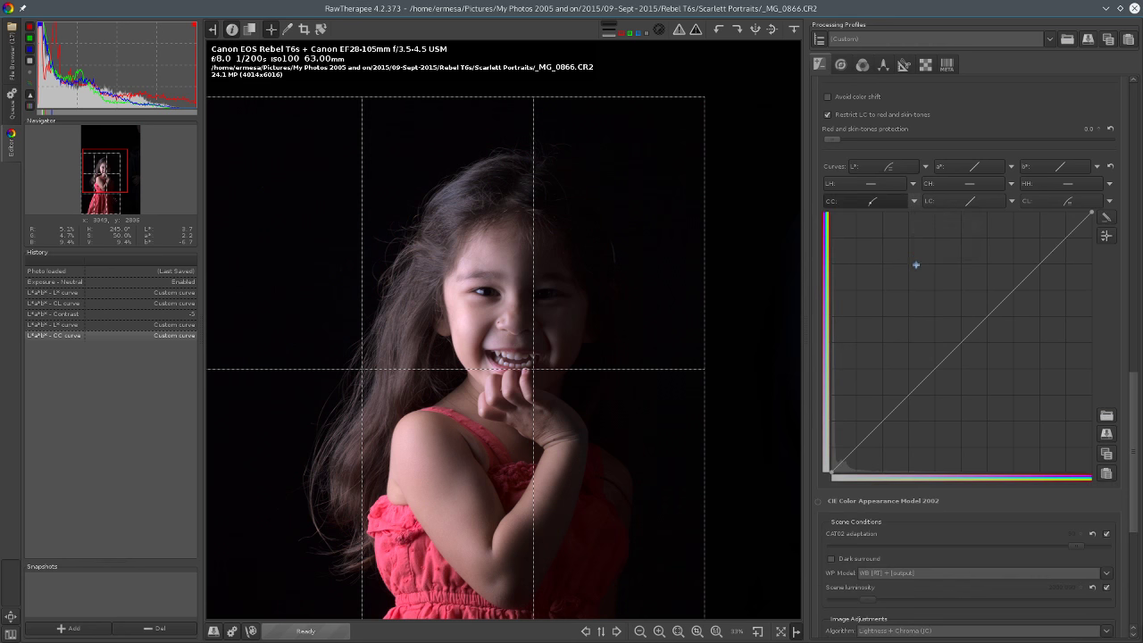
{"action": "left_click_drag", "start_coordinate": [1046, 256], "coordinate": [1040, 255]}
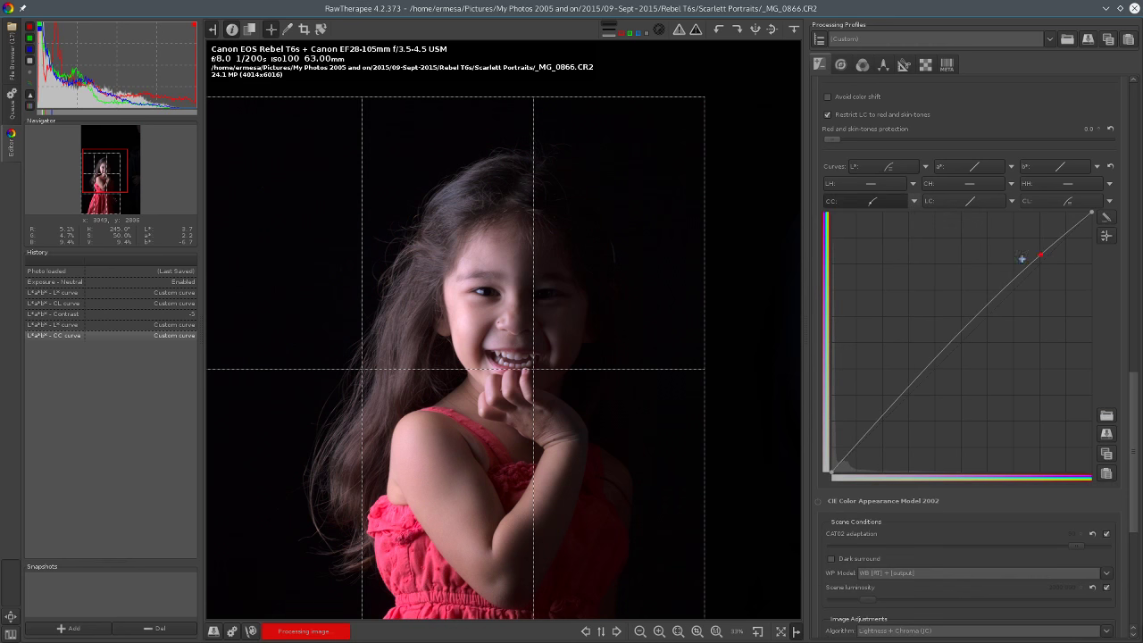
{"action": "left_click", "coordinate": [941, 350]}
{"action": "left_click_drag", "start_coordinate": [941, 350], "coordinate": [937, 350]}
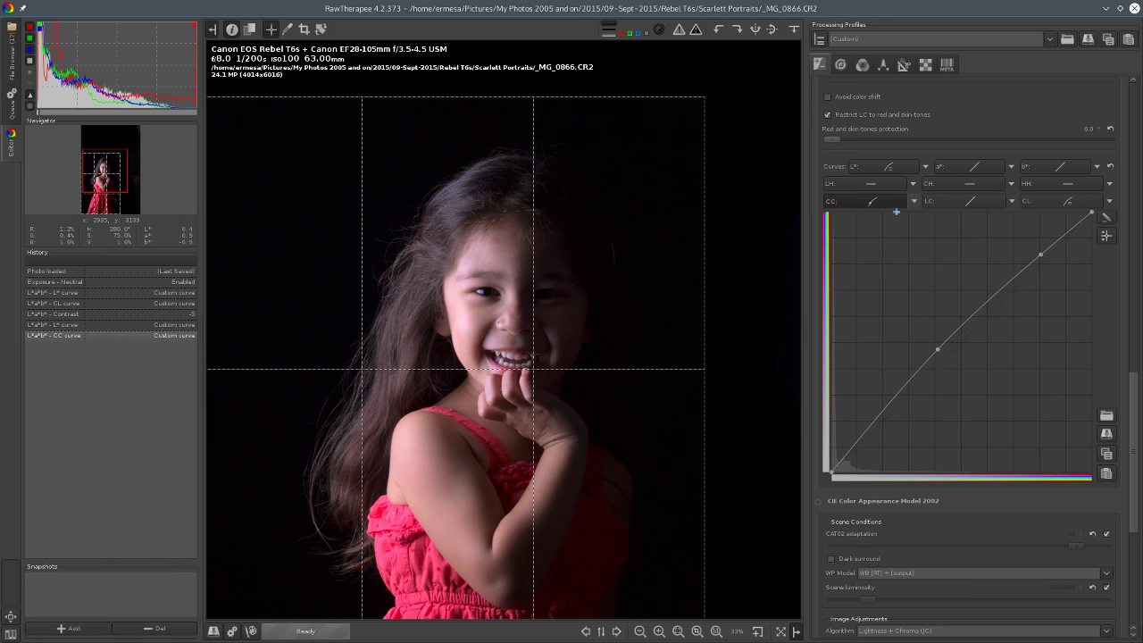
{"action": "left_click", "coordinate": [128, 325]}
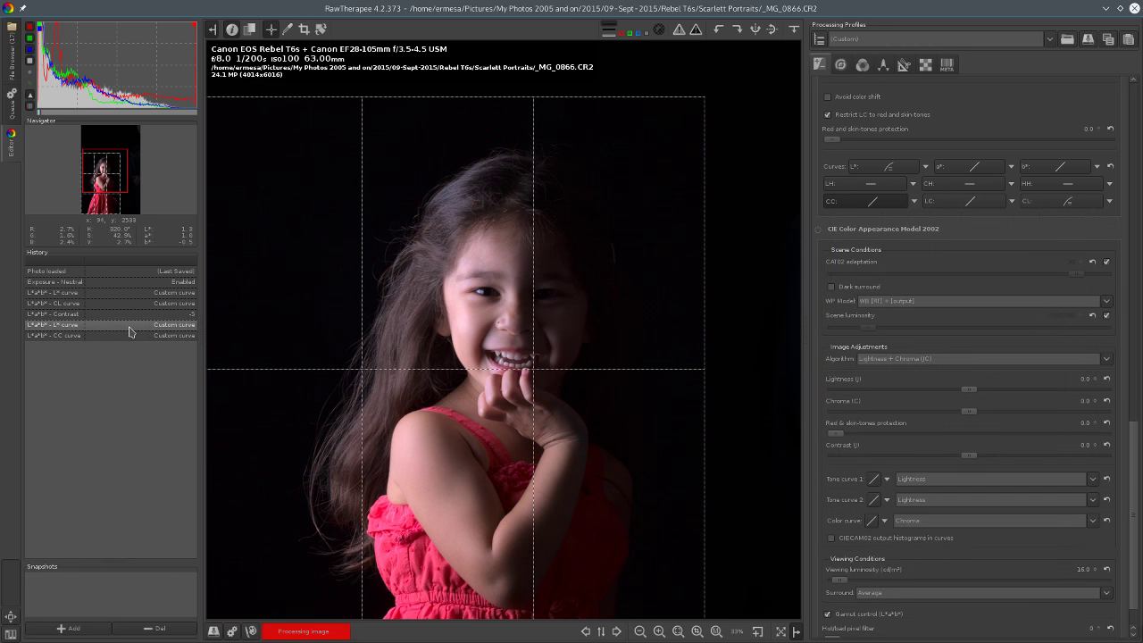
Step: Reset and reshape the custom CC curve upward, then return to the 'L*a*b* - L* curve' history entry
{"action": "left_click", "coordinate": [913, 202]}
{"action": "left_click", "coordinate": [939, 223]}
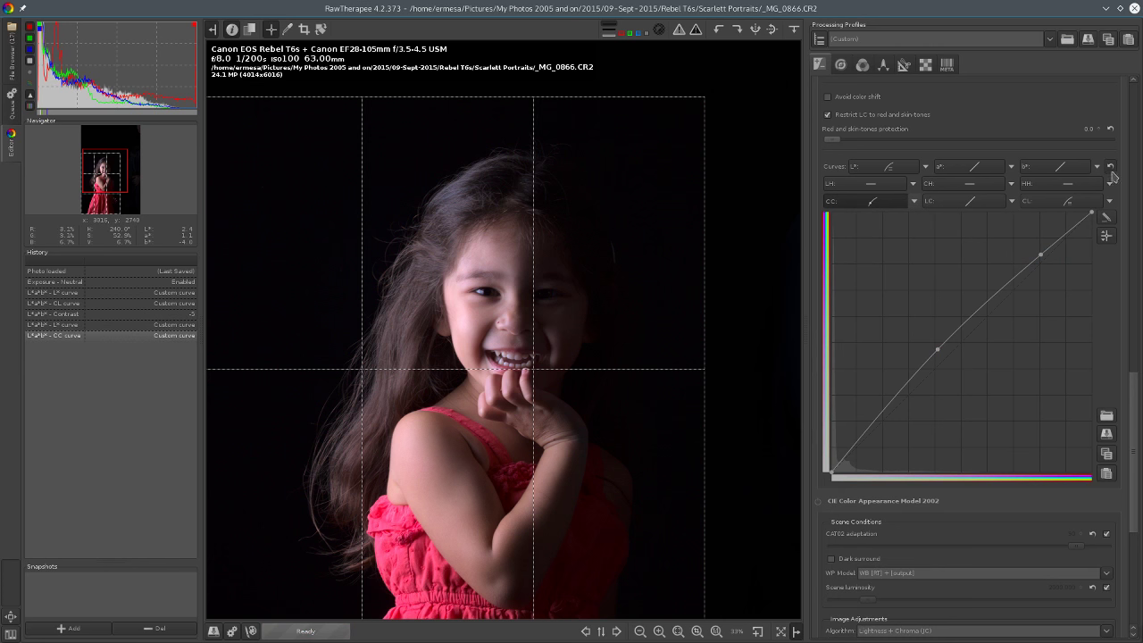
{"action": "left_click", "coordinate": [1107, 217]}
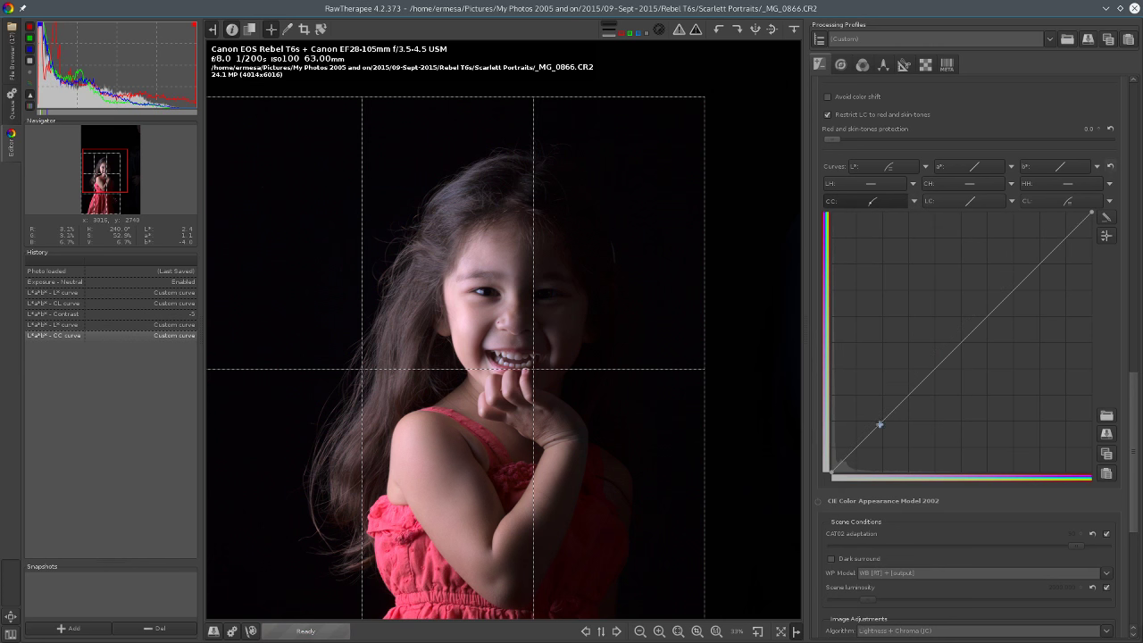
{"action": "mouse_move", "coordinate": [860, 441]}
{"action": "left_mouse_down"}
{"action": "mouse_move", "coordinate": [843, 435]}
{"action": "mouse_move", "coordinate": [866, 441]}
{"action": "left_mouse_up"}
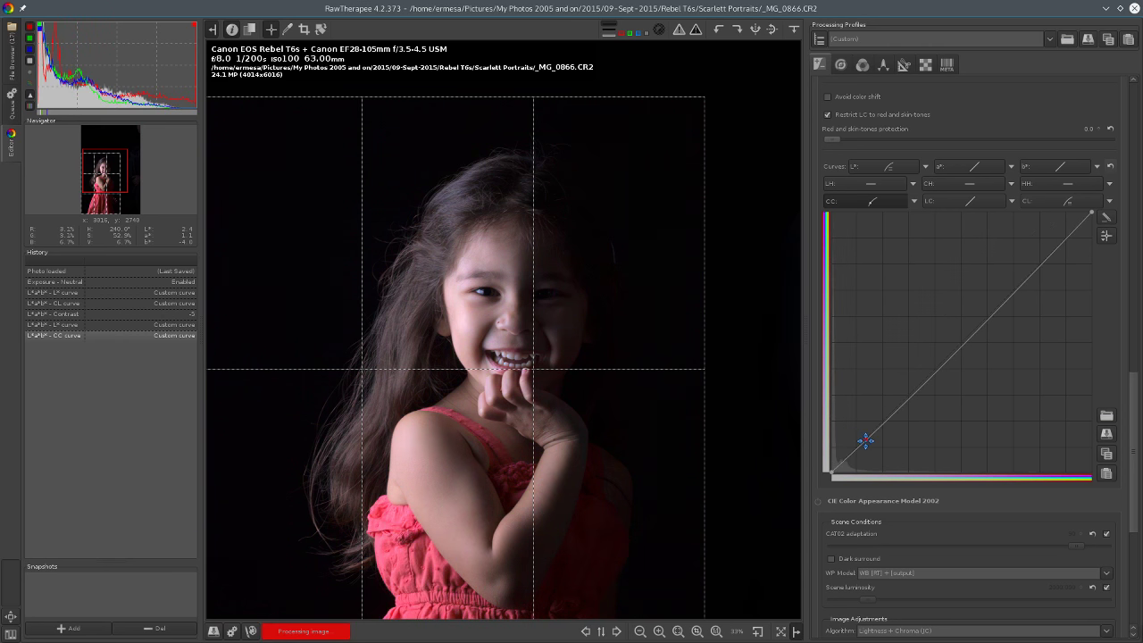
{"action": "left_click", "coordinate": [1110, 166]}
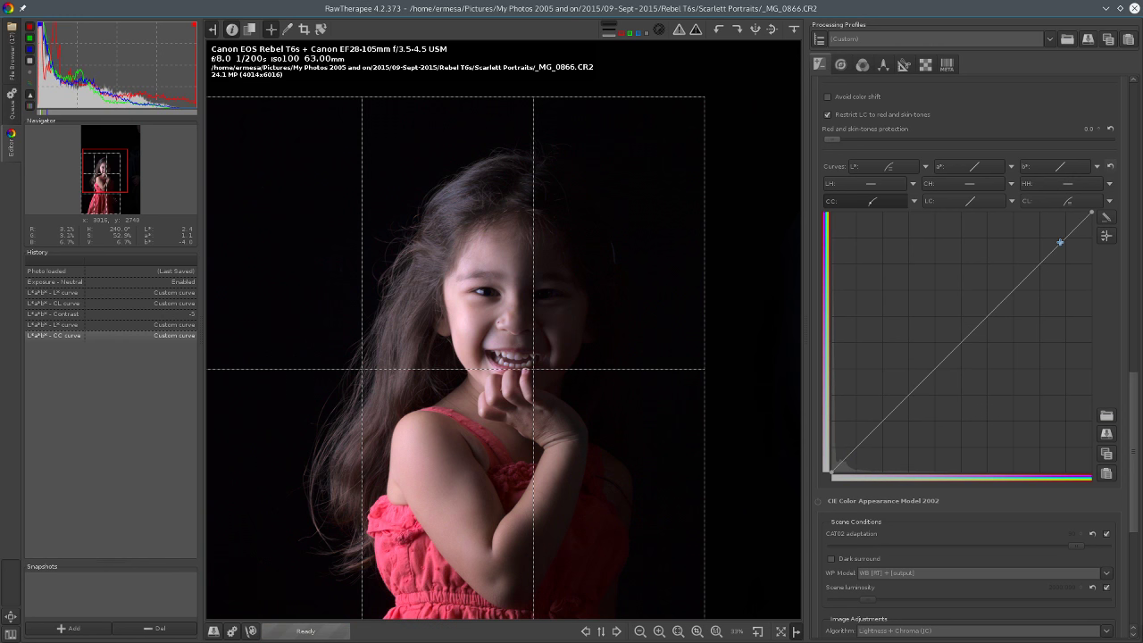
{"action": "left_click_drag", "start_coordinate": [1060, 242], "coordinate": [1029, 258]}
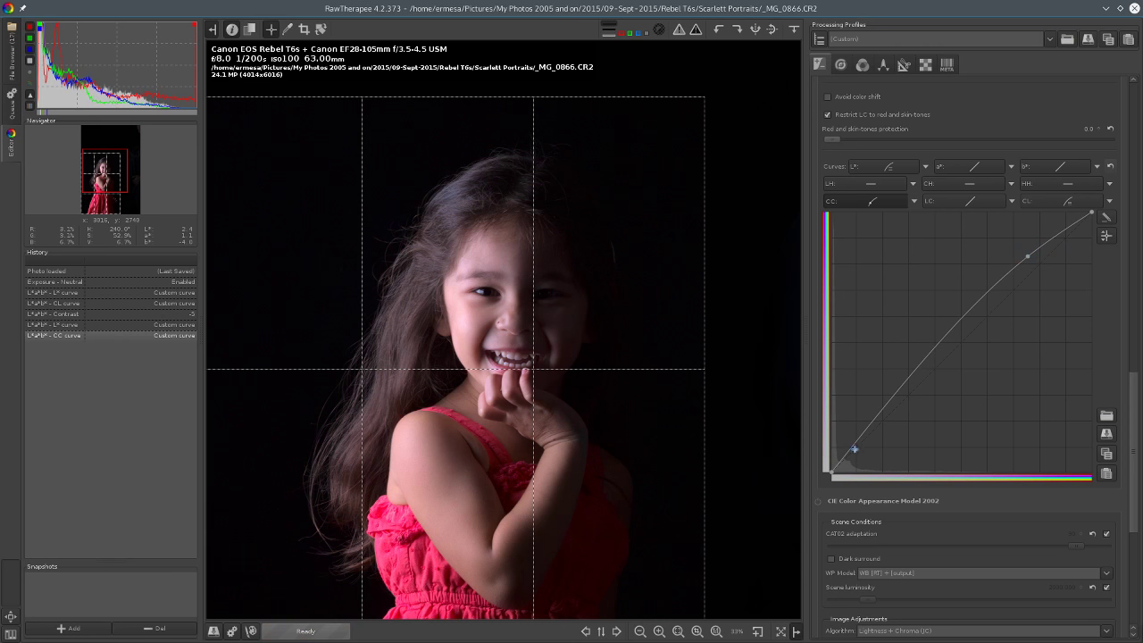
{"action": "left_click_drag", "start_coordinate": [836, 459], "coordinate": [847, 459]}
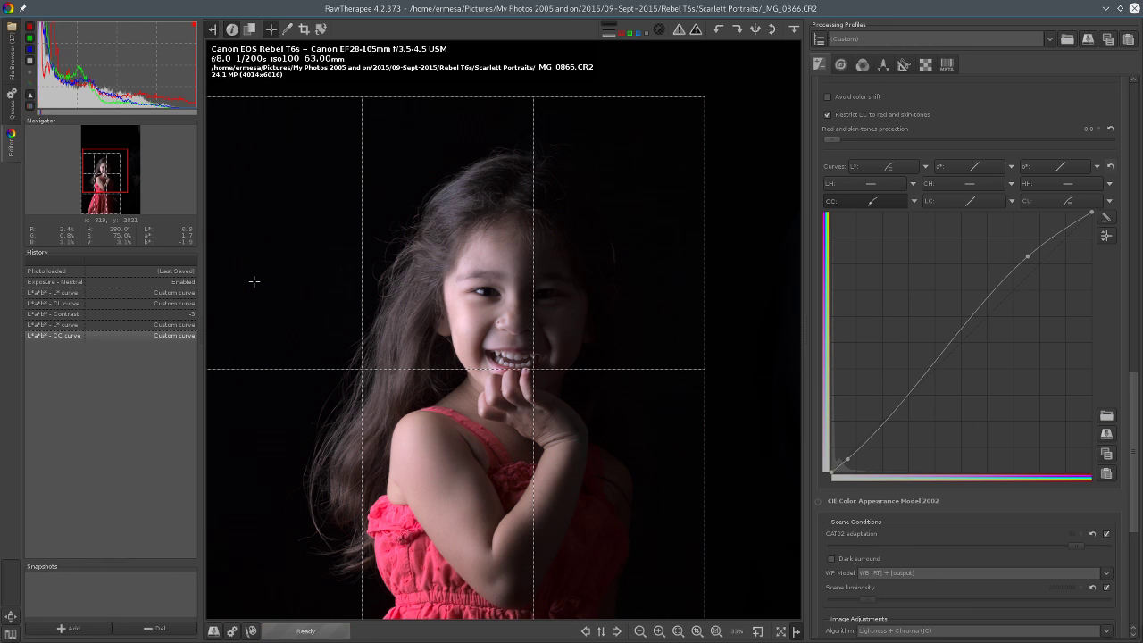
{"action": "left_click", "coordinate": [152, 326]}
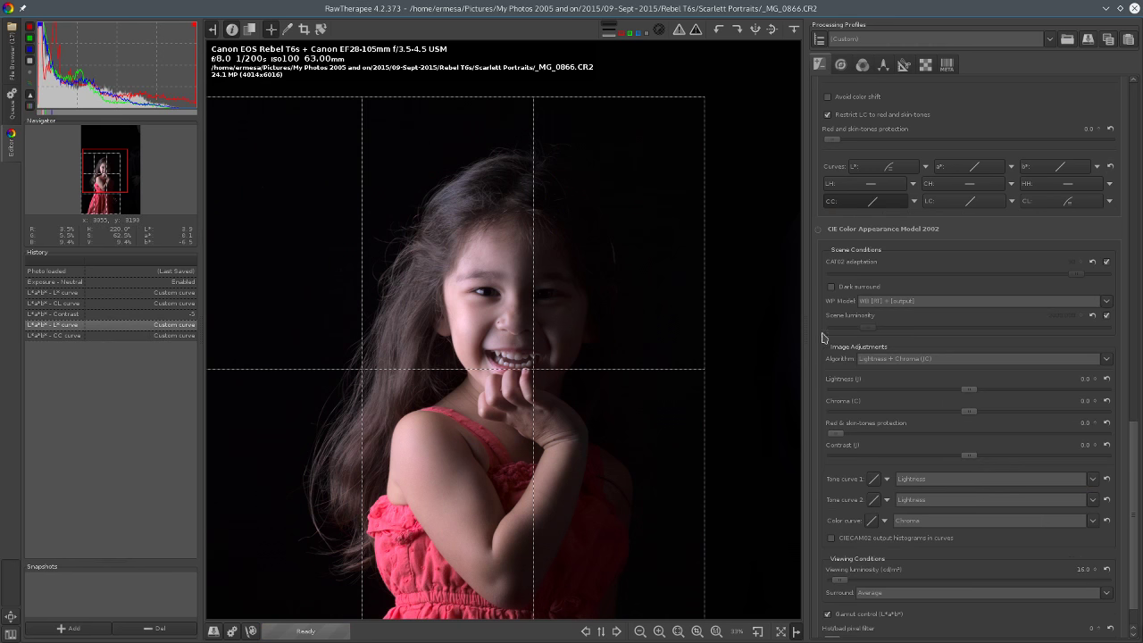
{"action": "left_click", "coordinate": [104, 273]}
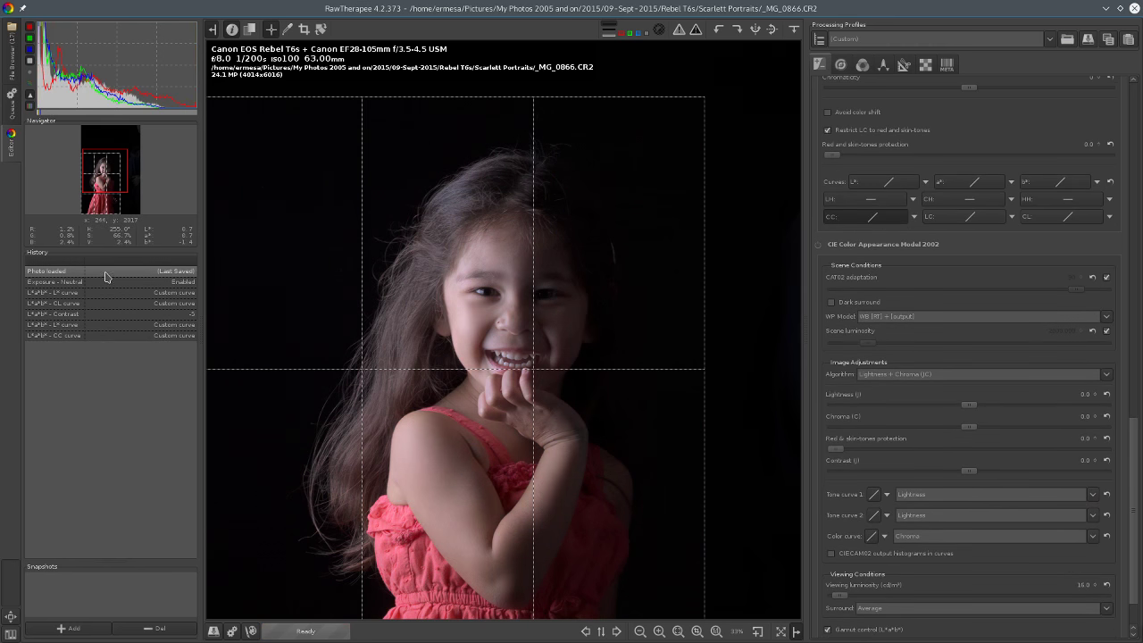
{"action": "left_click", "coordinate": [105, 326]}
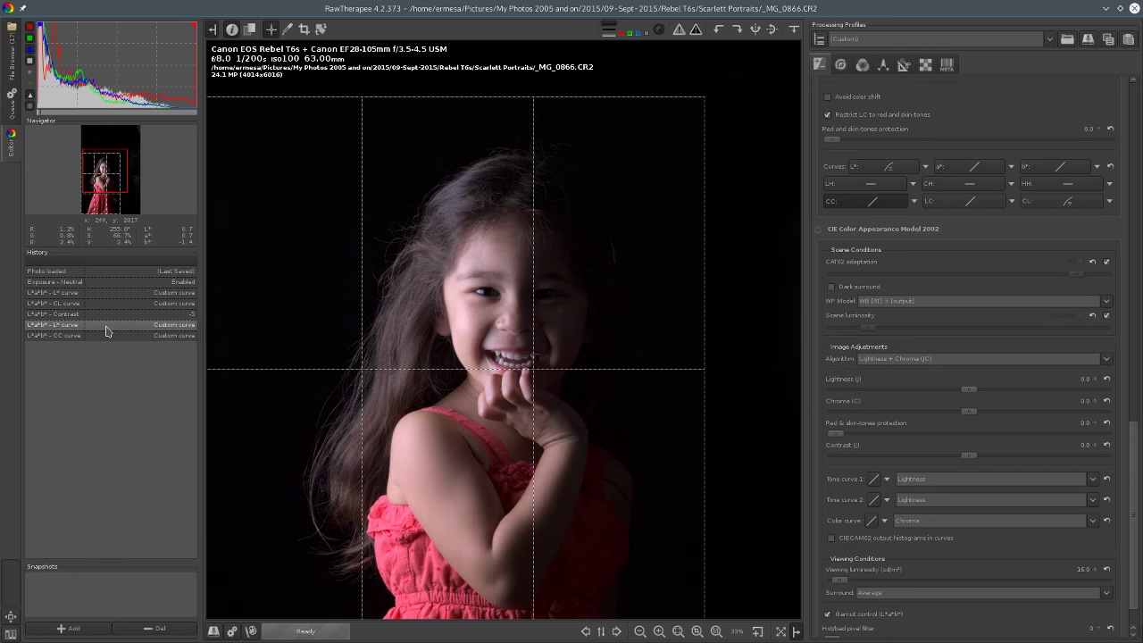
{"action": "left_click", "coordinate": [101, 273]}
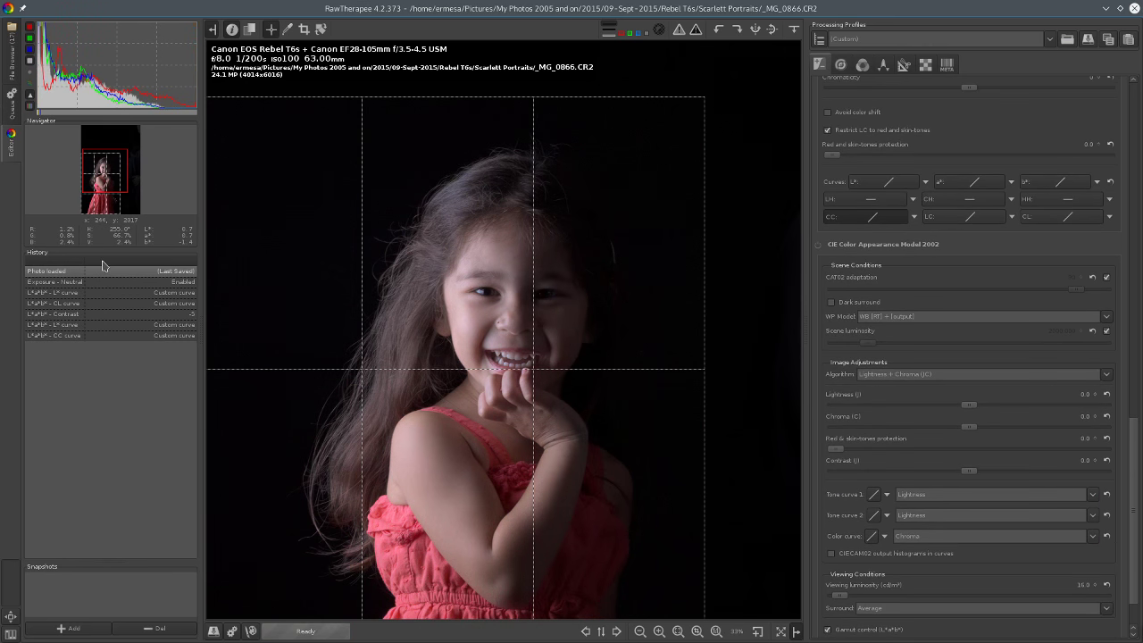
{"action": "left_click", "coordinate": [104, 327]}
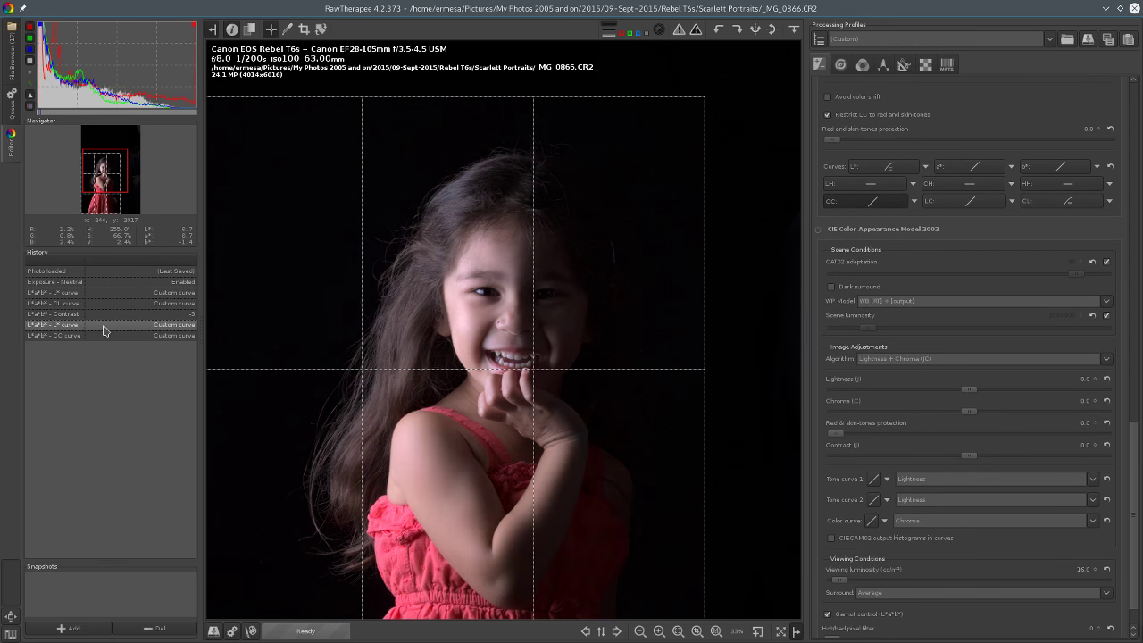
{"action": "scroll", "coordinate": [464, 336], "scroll_direction": "up", "scroll_amount": 3}
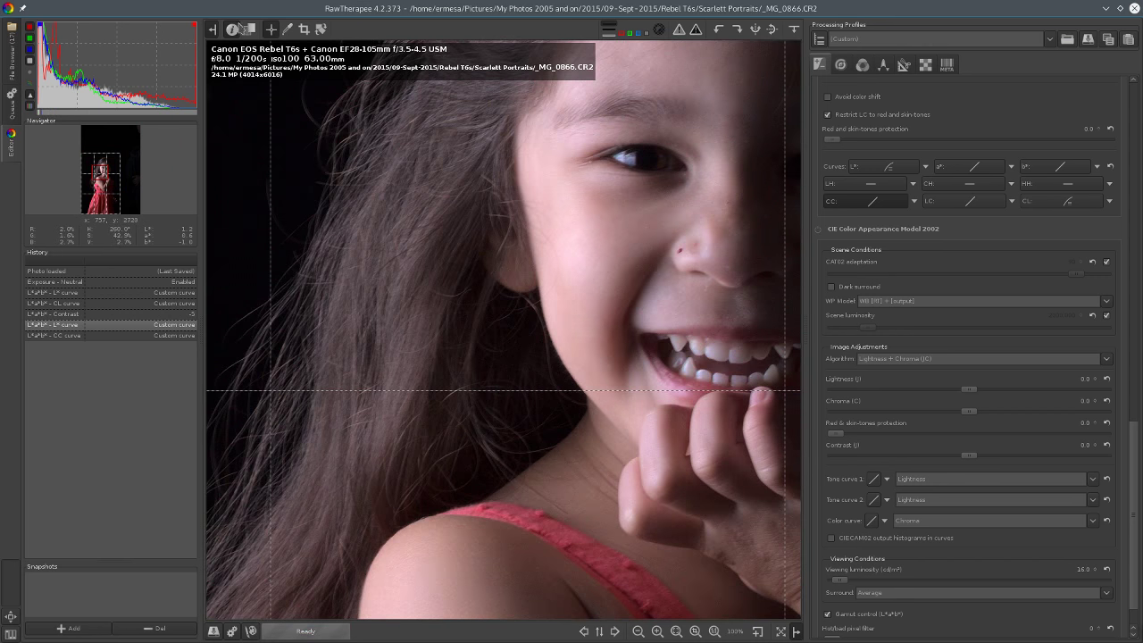
{"action": "scroll", "coordinate": [476, 253], "scroll_direction": "up", "scroll_amount": 3}
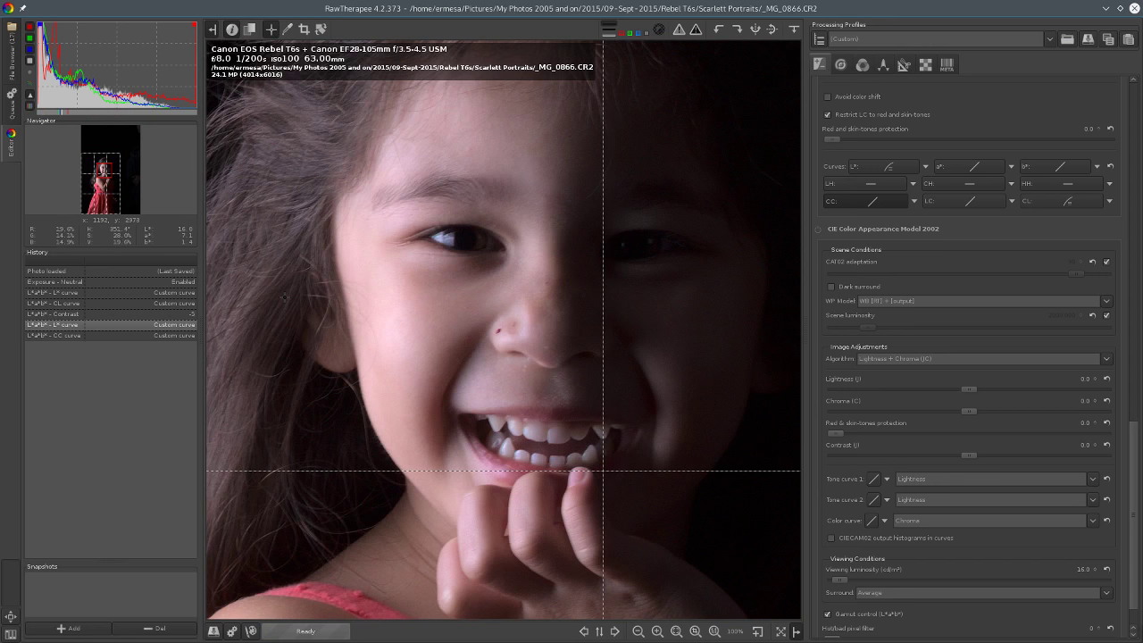
{"action": "left_click", "coordinate": [132, 273]}
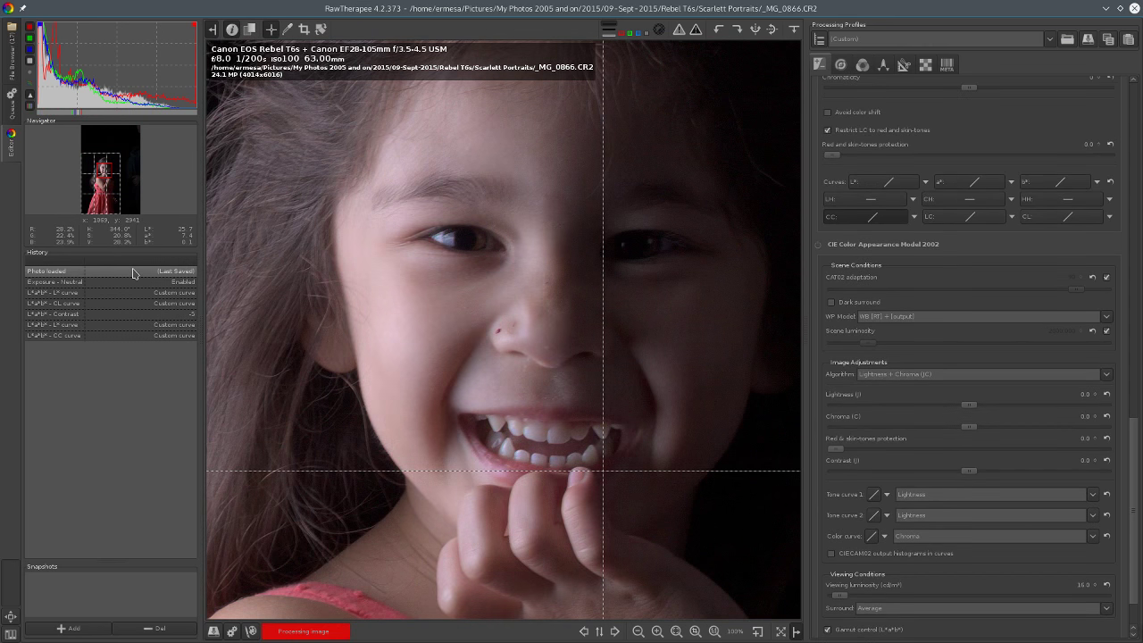
{"action": "left_click", "coordinate": [133, 336]}
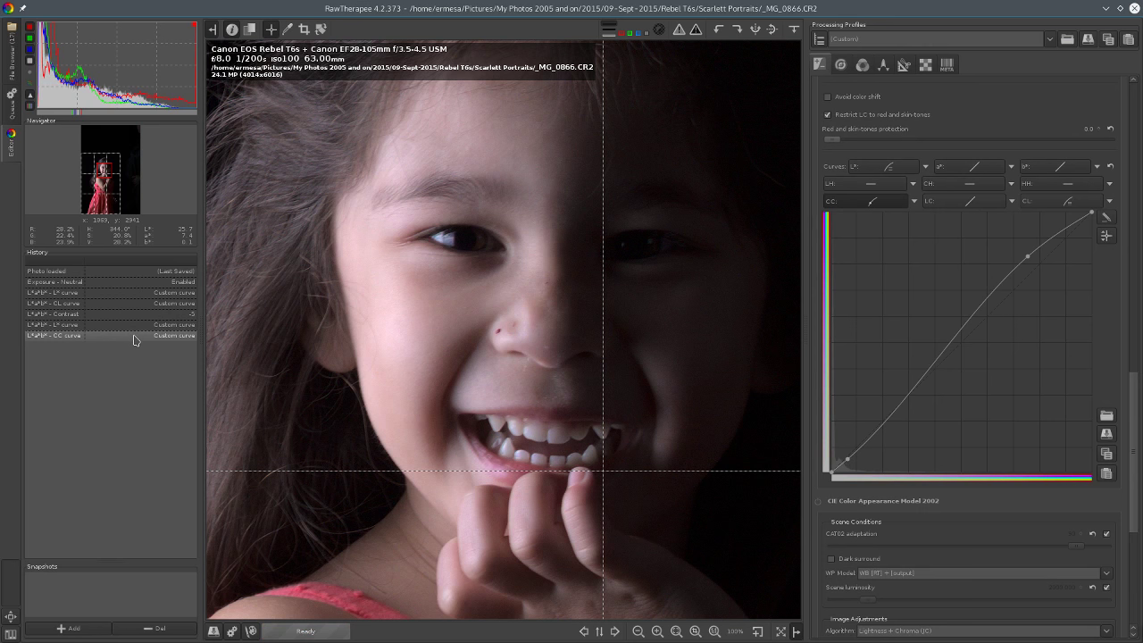
{"action": "left_click", "coordinate": [152, 273]}
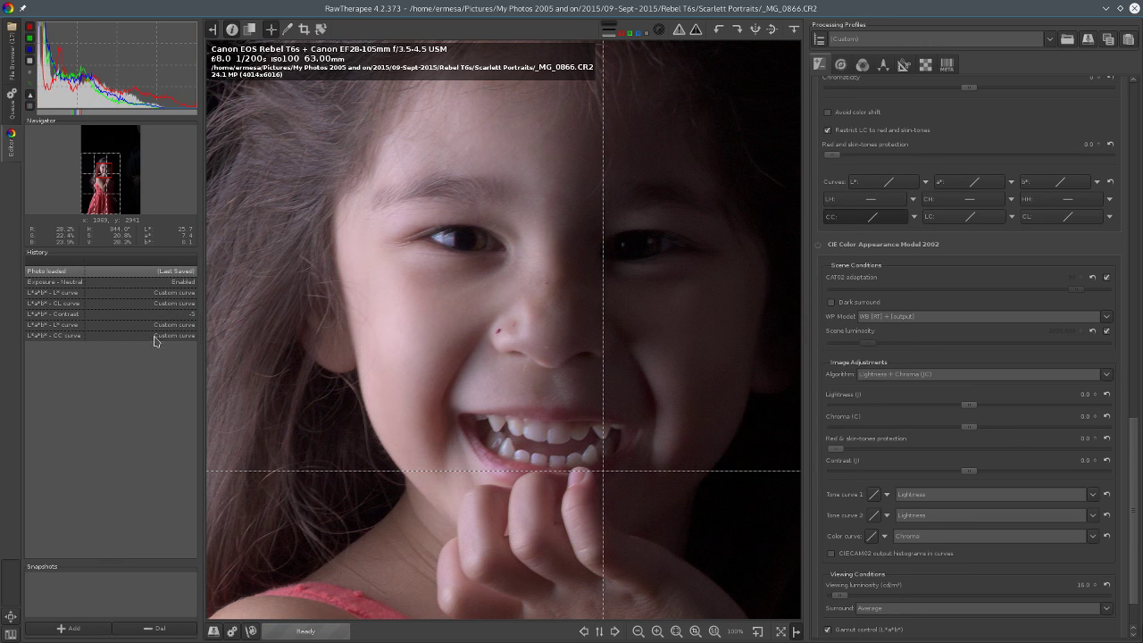
{"action": "left_click", "coordinate": [157, 336]}
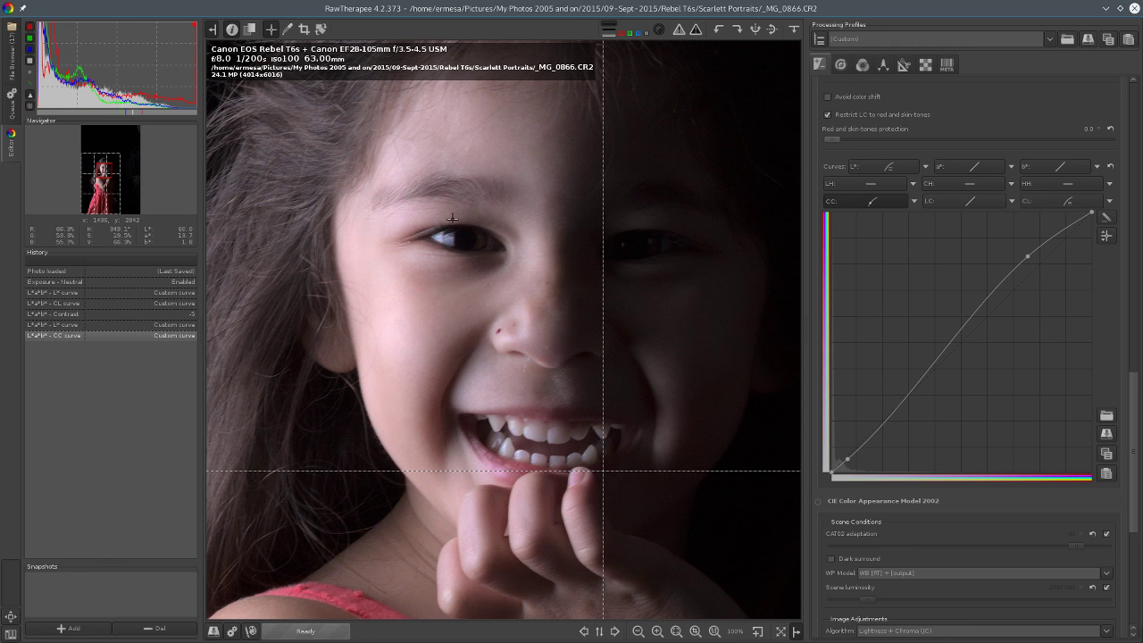
Step: Raise the L*a*b* Chromaticity to 2
{"action": "scroll", "coordinate": [942, 214], "scroll_direction": "up", "scroll_amount": 6}
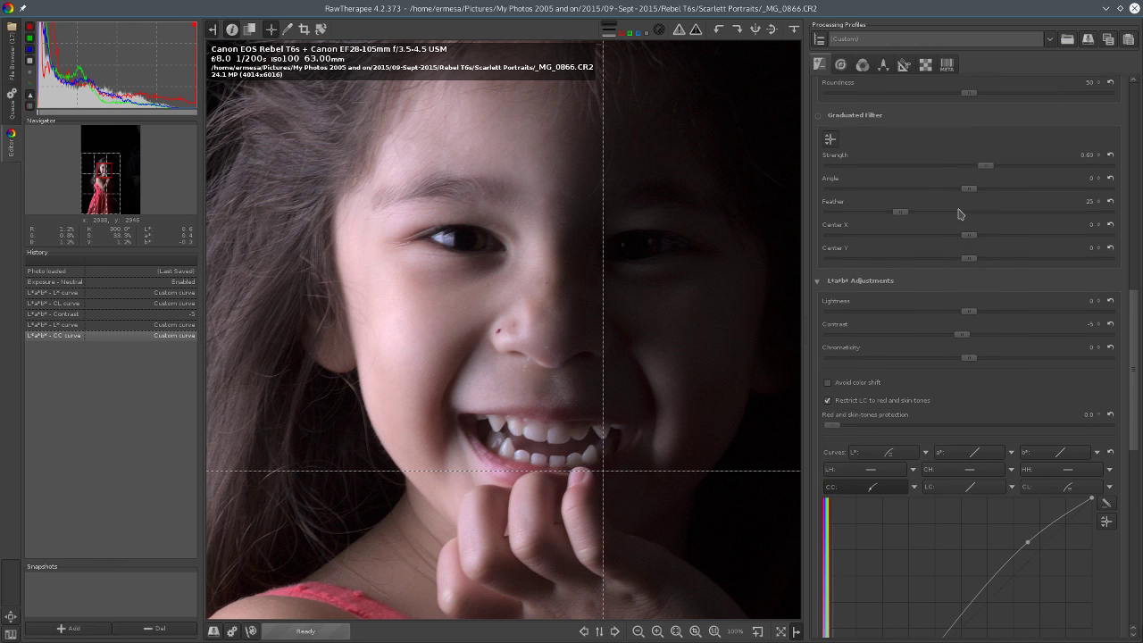
{"action": "scroll", "coordinate": [968, 295], "scroll_direction": "down", "scroll_amount": 1}
{"action": "left_click", "coordinate": [978, 361]}
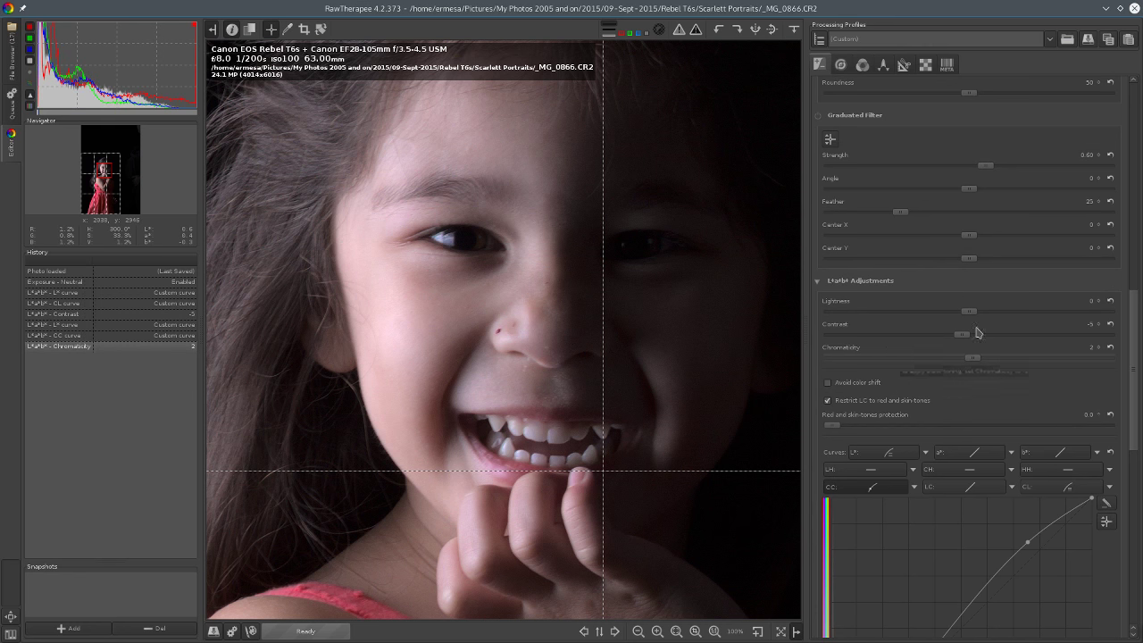
Step: Lower the white balance Tint to 0.957 in the Color tab
{"action": "left_click", "coordinate": [862, 66]}
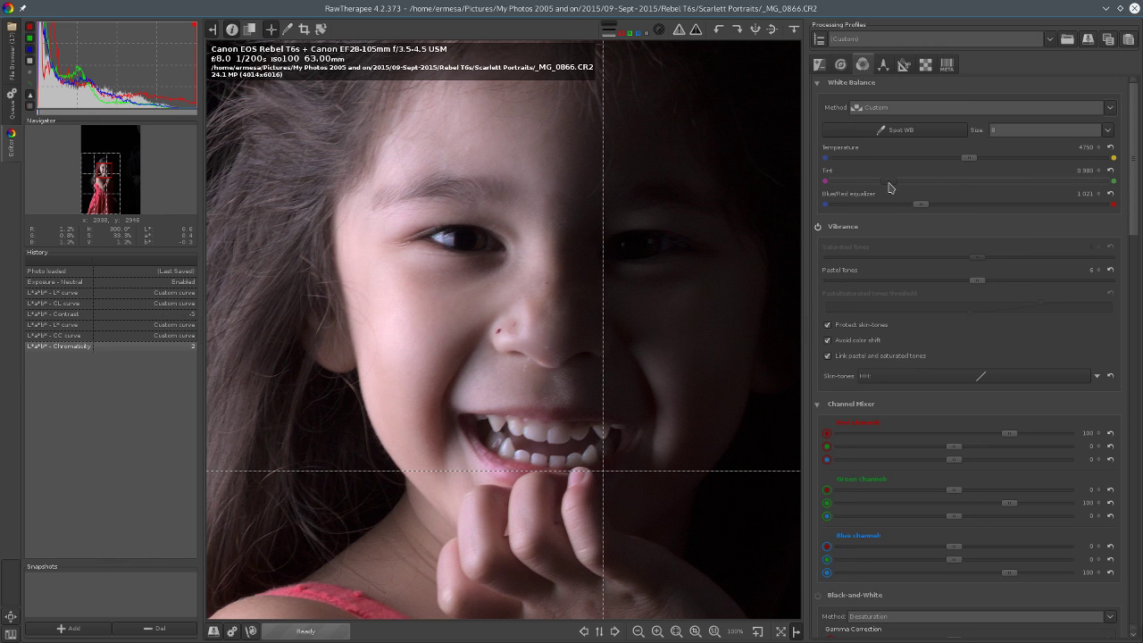
{"action": "left_click_drag", "start_coordinate": [889, 188], "coordinate": [887, 188]}
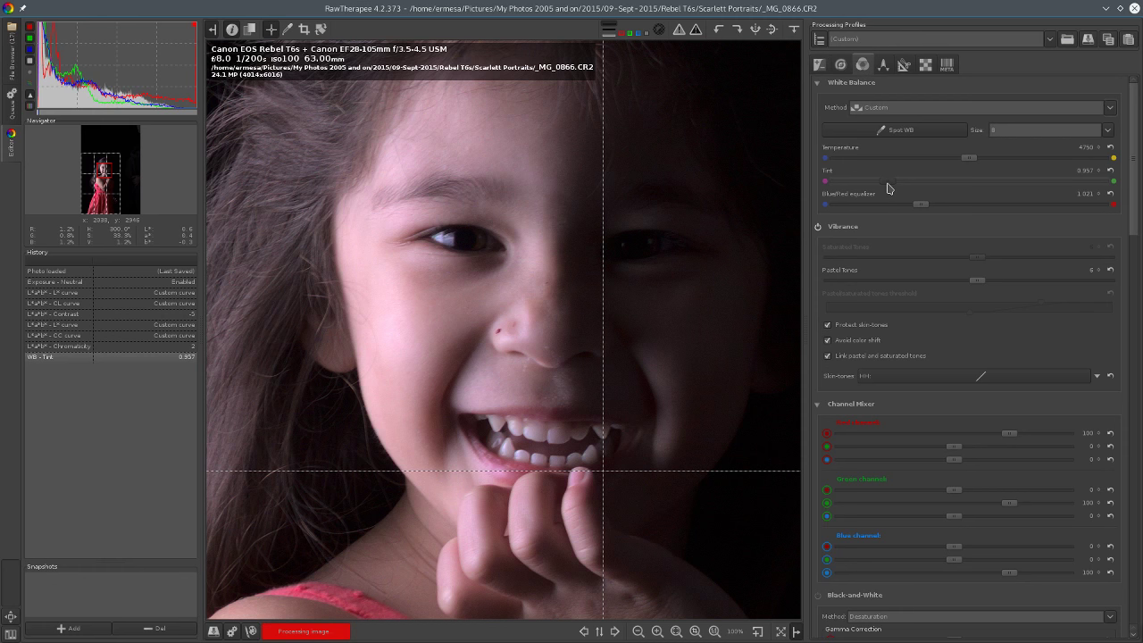
{"action": "scroll", "coordinate": [529, 232], "scroll_direction": "down", "scroll_amount": 1}
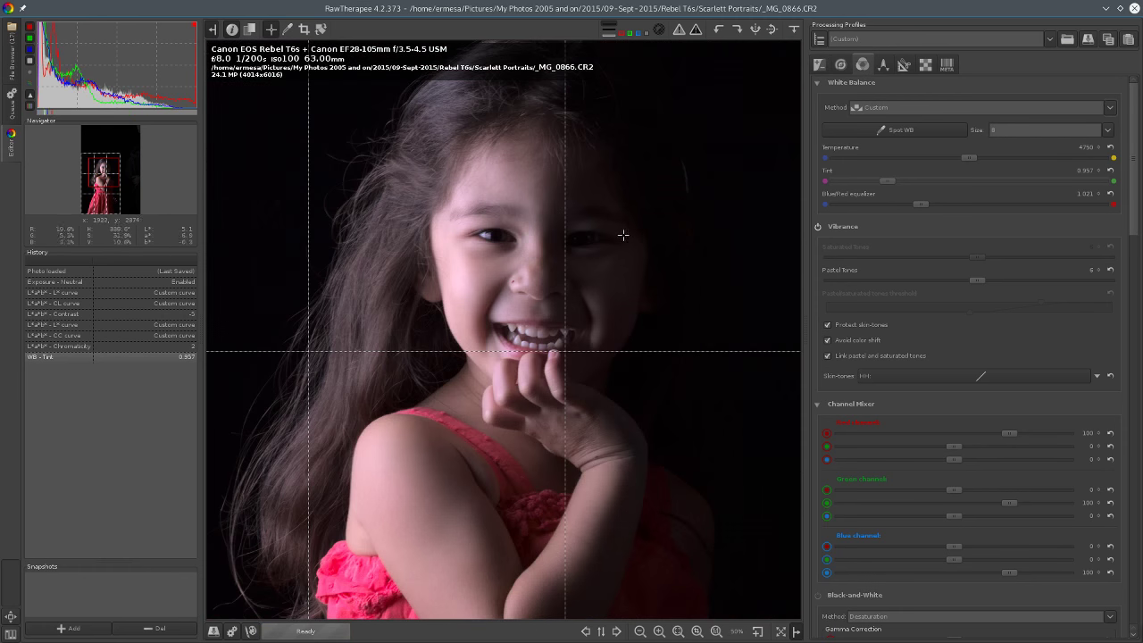
{"action": "scroll", "coordinate": [629, 237], "scroll_direction": "down", "scroll_amount": 1}
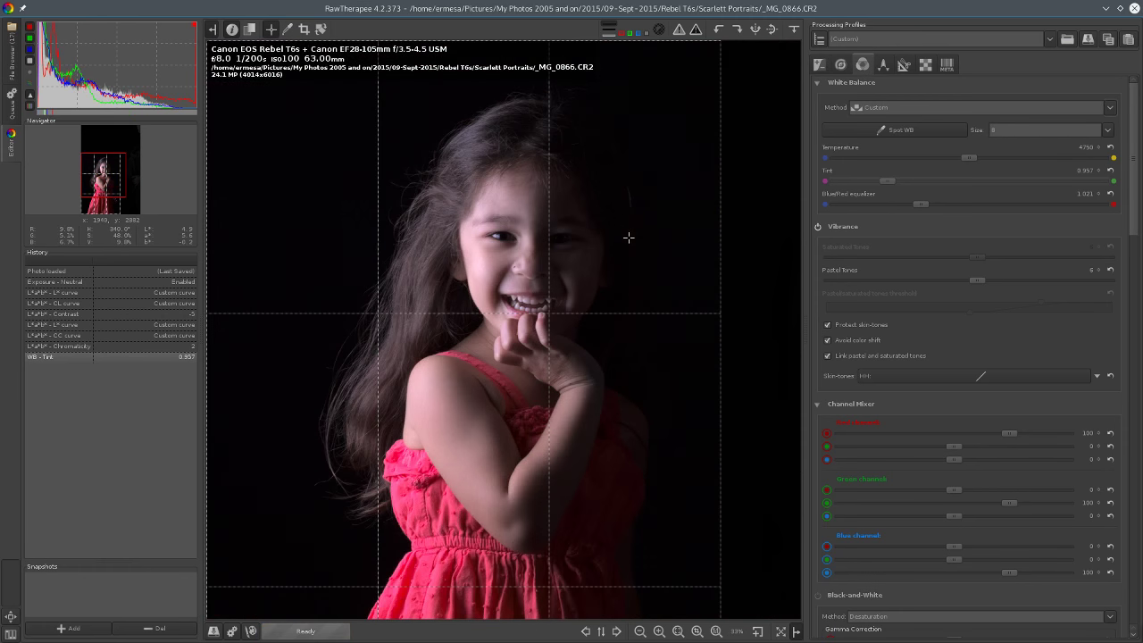
Step: Cancel the JPEG save dialog and put the red-dress portrait into the processing queue
{"action": "left_click", "coordinate": [214, 632]}
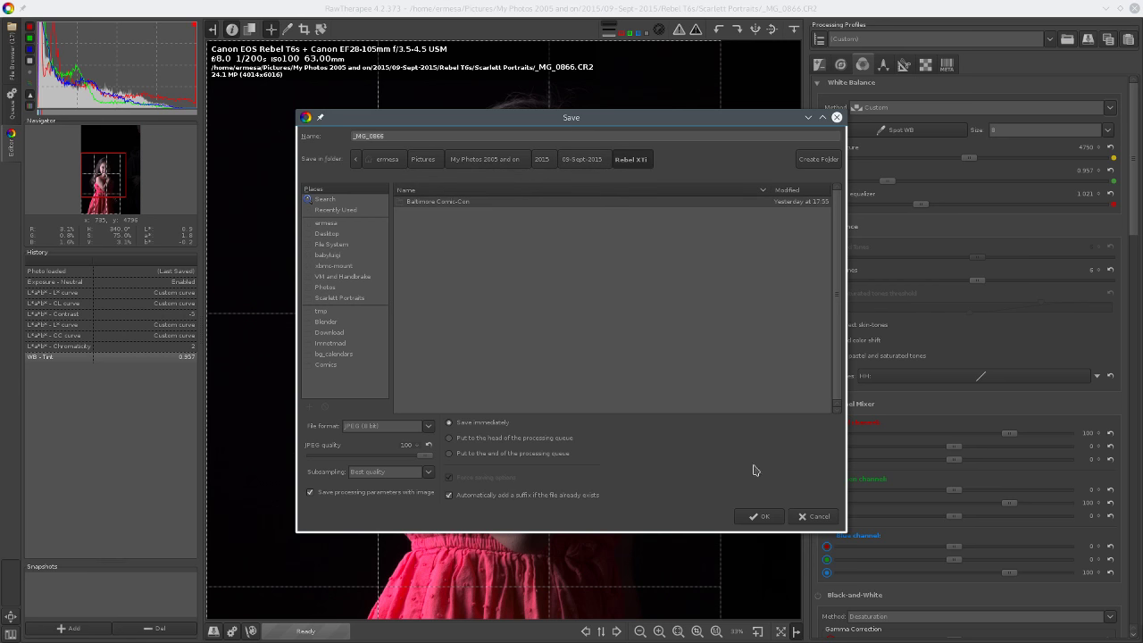
{"action": "left_click", "coordinate": [814, 516]}
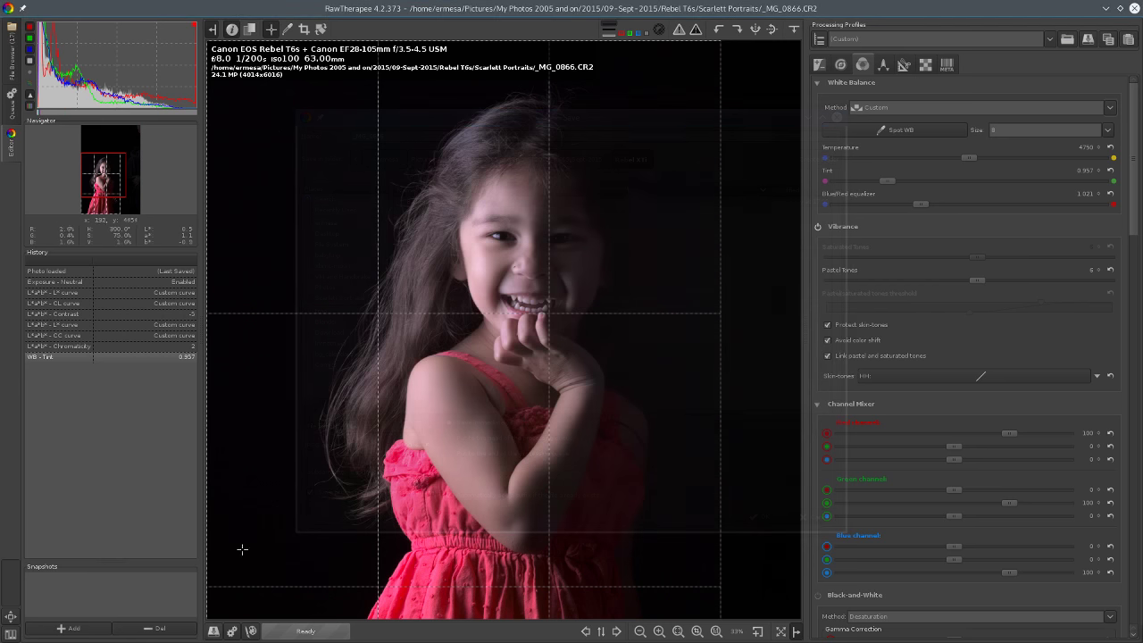
{"action": "left_click", "coordinate": [234, 632]}
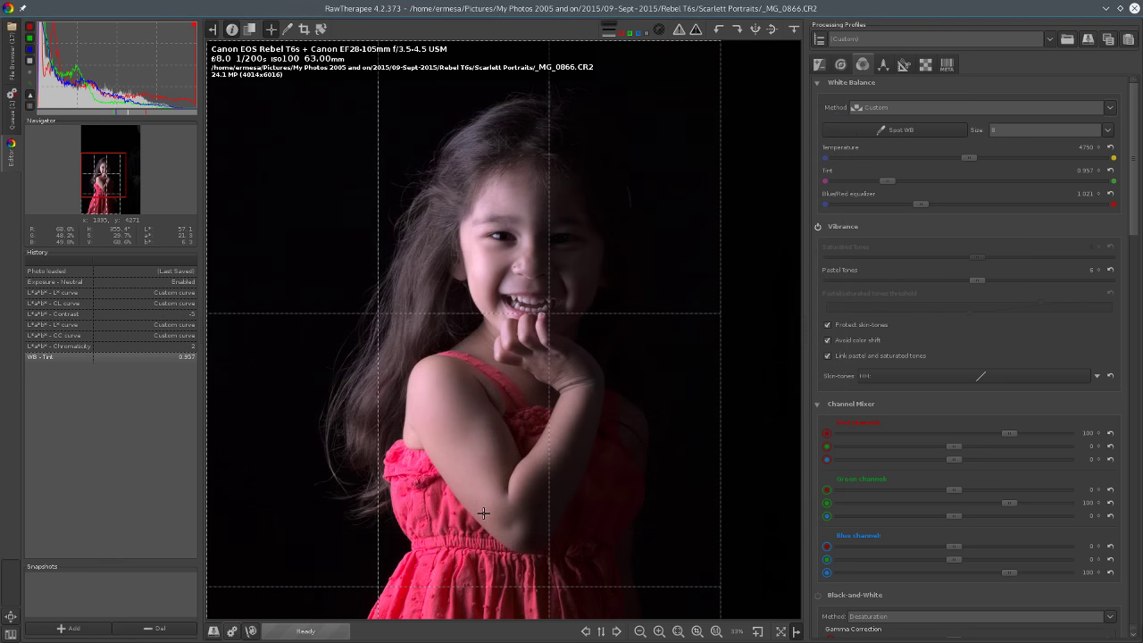
Step: Browse the filmstrip, open _MG_0868.CR2 in the editor, then hide the filmstrip
{"action": "left_click", "coordinate": [792, 33]}
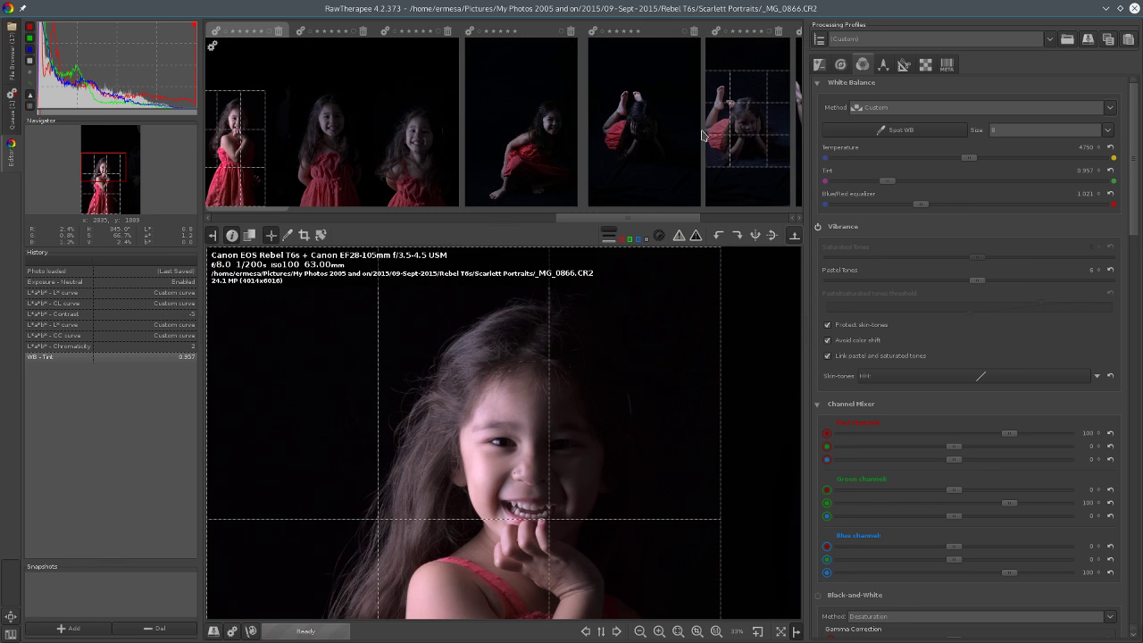
{"action": "left_click", "coordinate": [731, 124]}
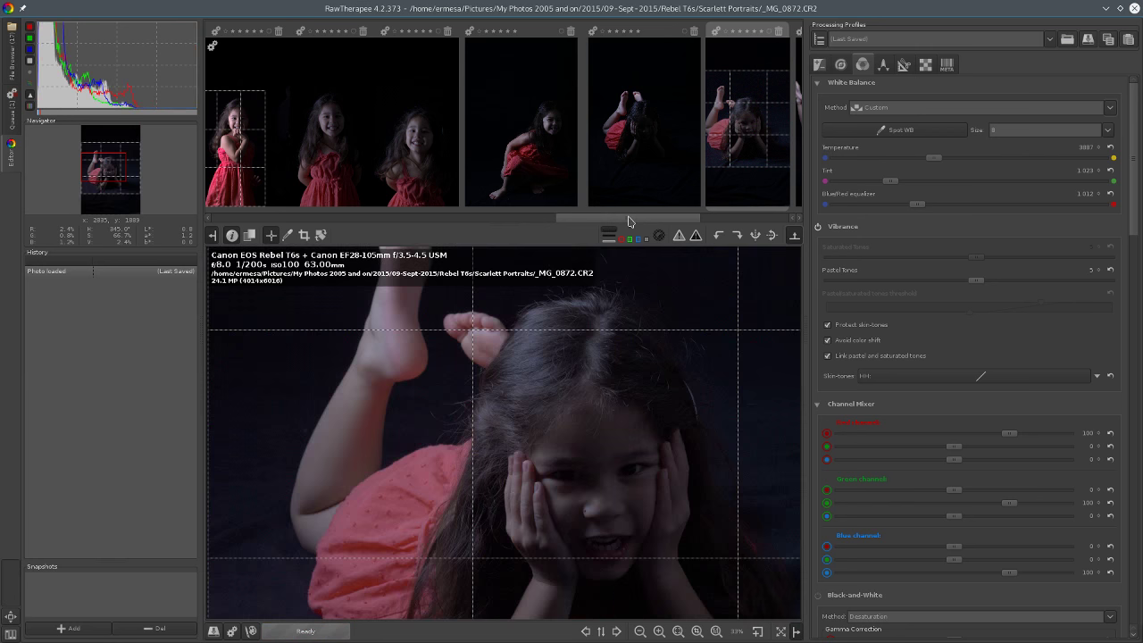
{"action": "scroll", "coordinate": [627, 219], "scroll_direction": "down", "scroll_amount": 3}
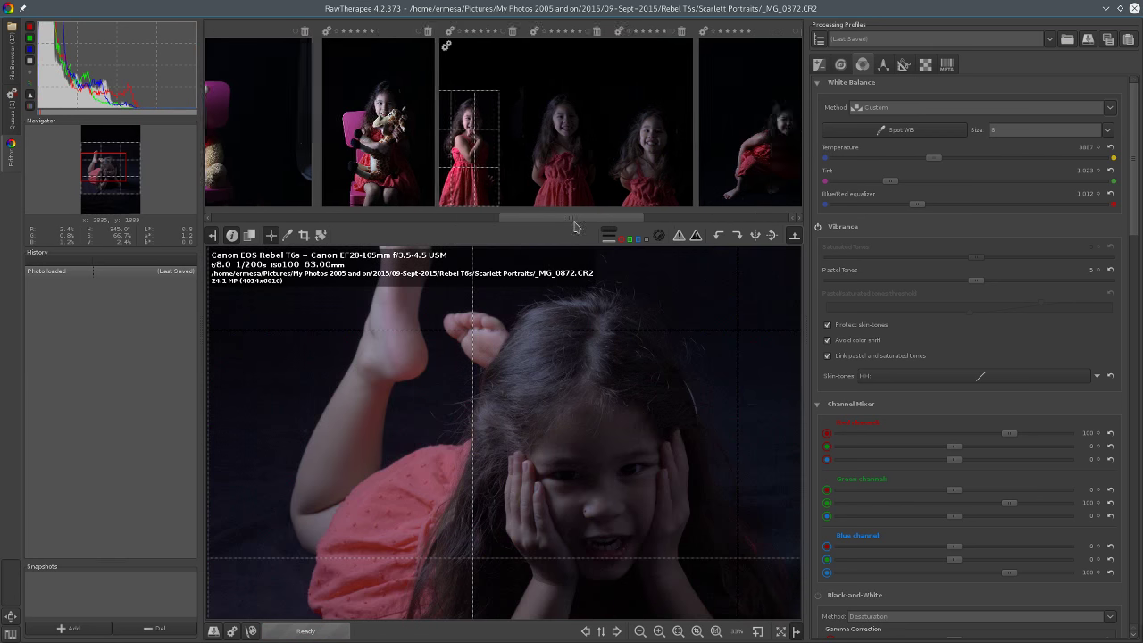
{"action": "scroll", "coordinate": [638, 229], "scroll_direction": "down", "scroll_amount": 3}
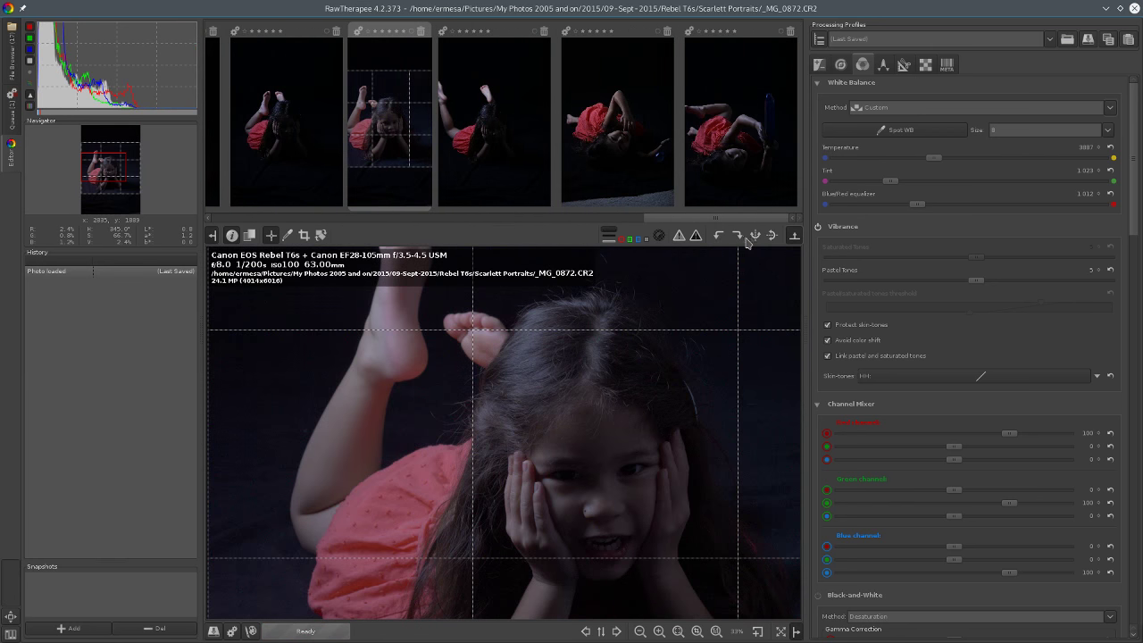
{"action": "scroll", "coordinate": [625, 214], "scroll_direction": "up", "scroll_amount": 5}
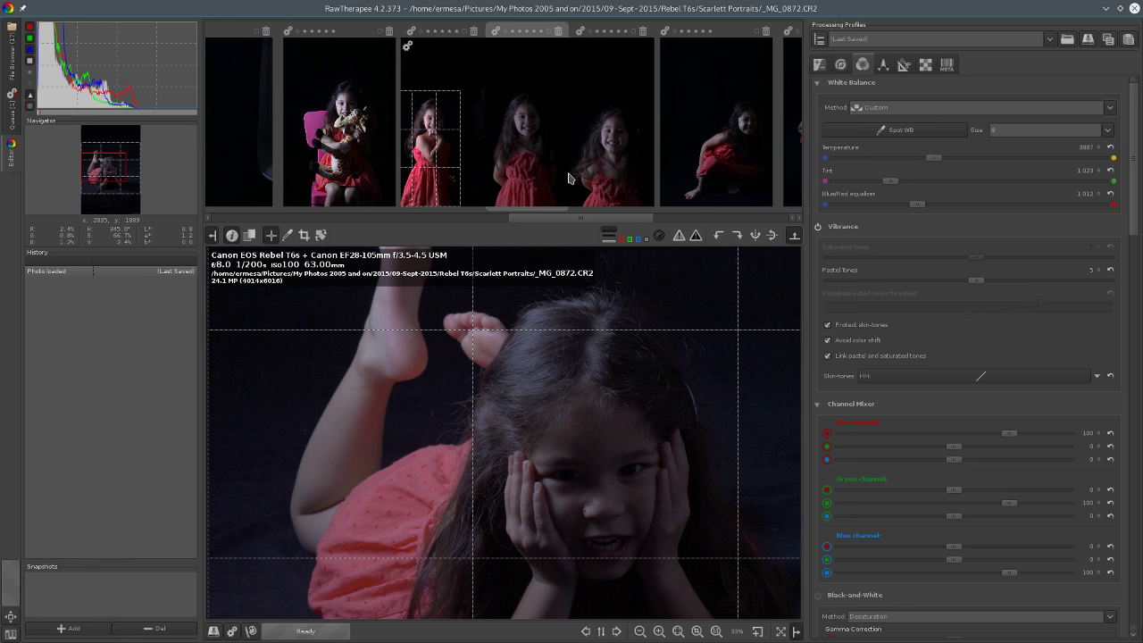
{"action": "double_click", "coordinate": [518, 157]}
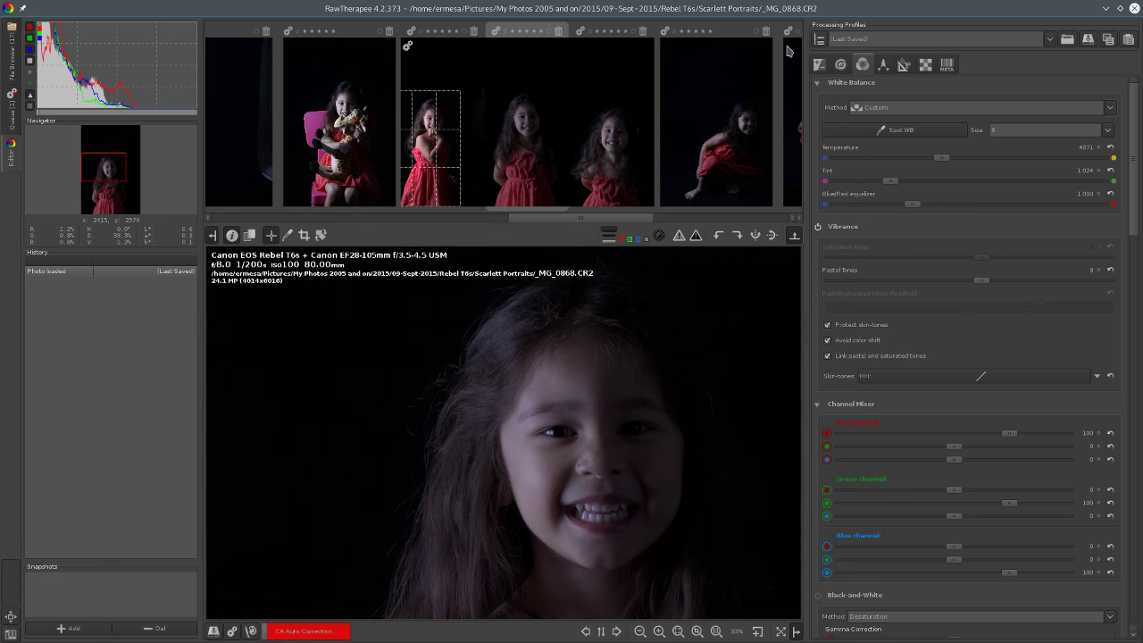
{"action": "left_click", "coordinate": [794, 235]}
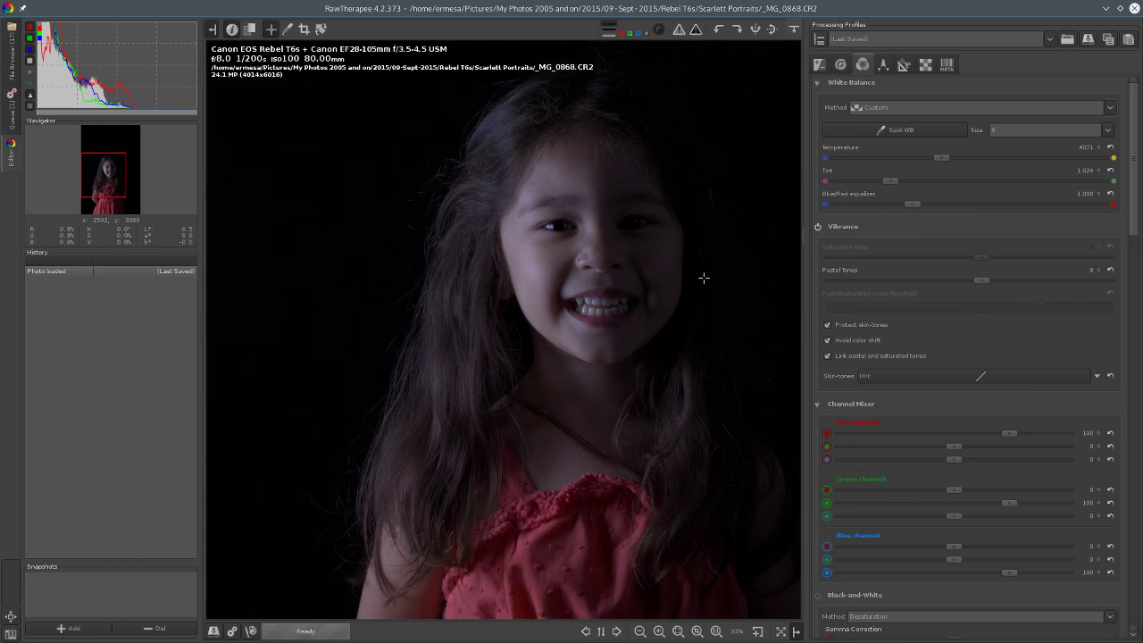
Step: Warm _MG_0868.CR2's white balance temperature to 4404, then show the queue with both portraits
{"action": "scroll", "coordinate": [616, 279], "scroll_direction": "down", "scroll_amount": 2}
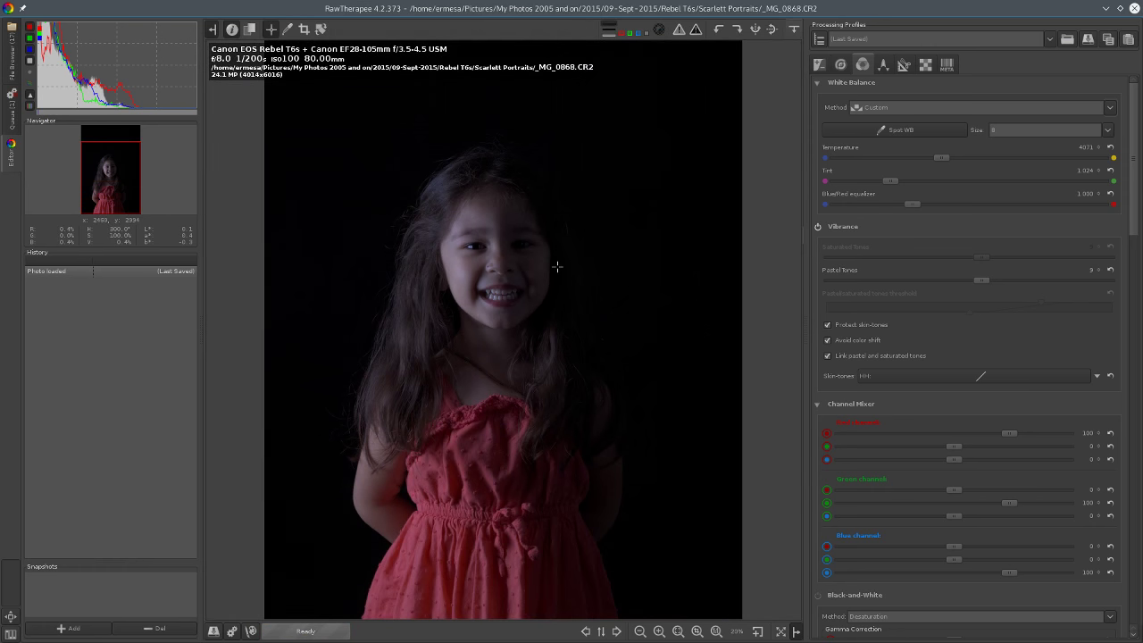
{"action": "scroll", "coordinate": [472, 267], "scroll_direction": "up", "scroll_amount": 1}
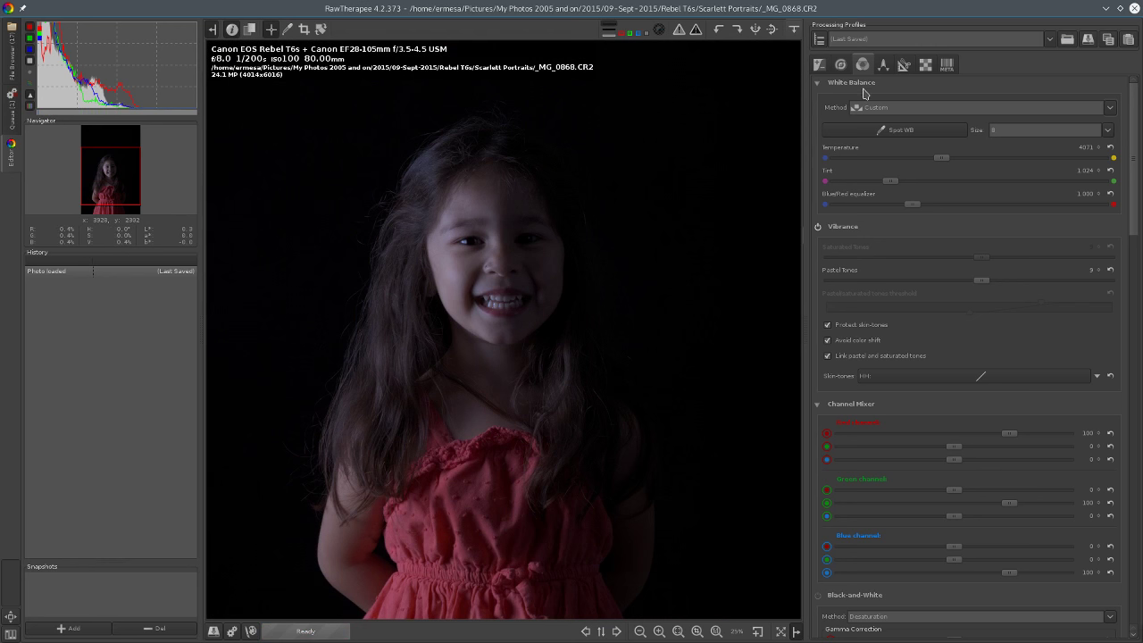
{"action": "left_click_drag", "start_coordinate": [944, 157], "coordinate": [960, 160]}
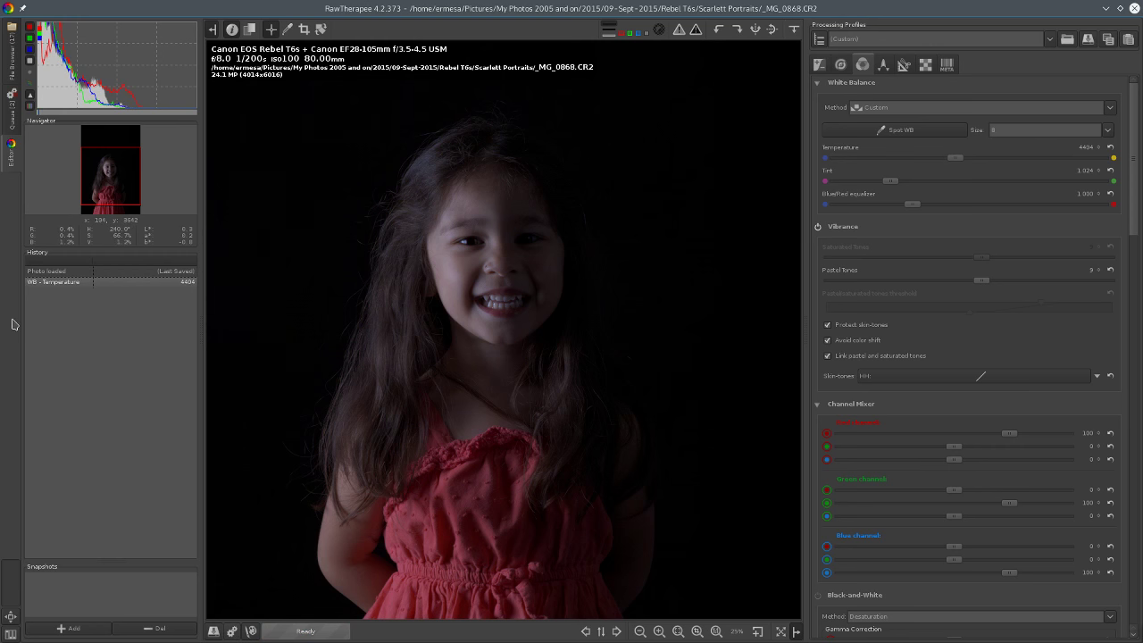
{"action": "left_click", "coordinate": [11, 113]}
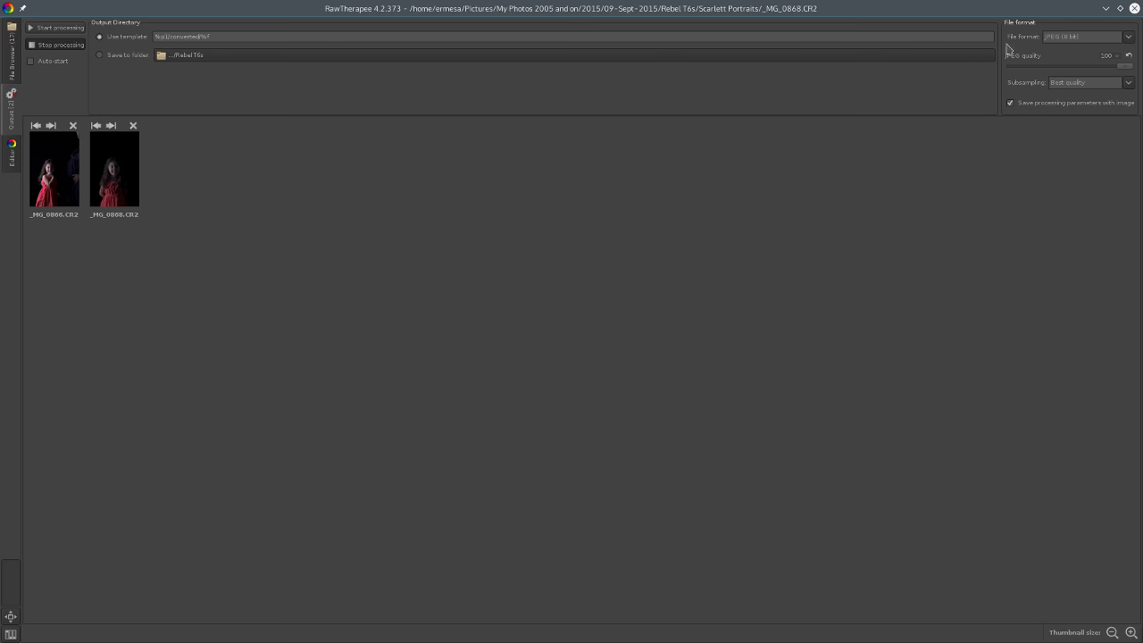
Step: Start batch processing the queue, beginning with _MG_0866.CR2
{"action": "left_click", "coordinate": [36, 29]}
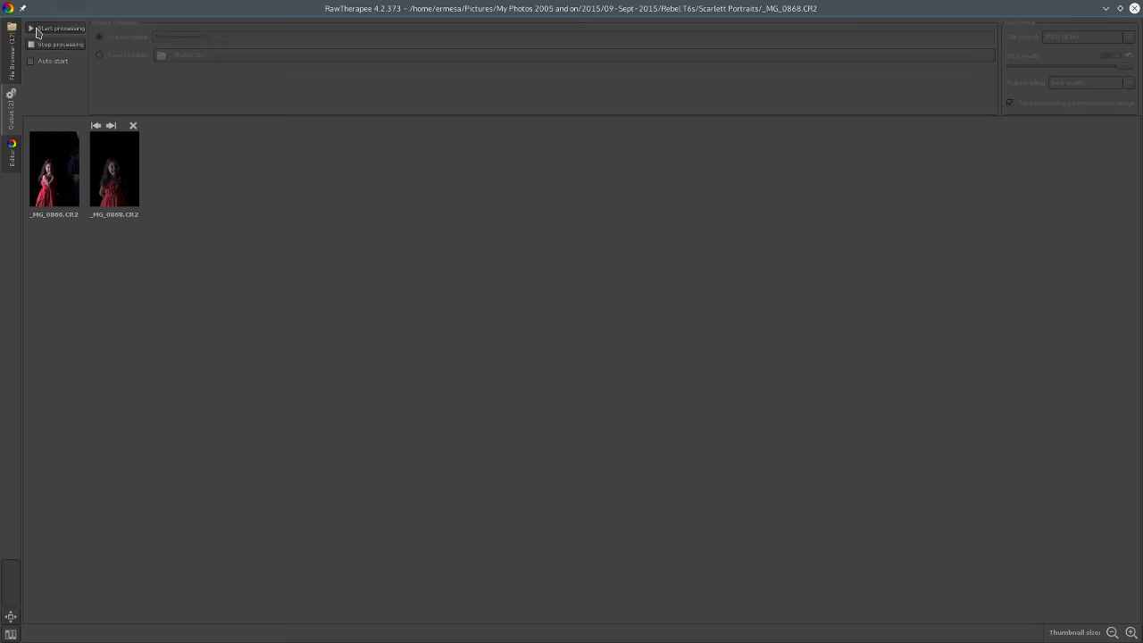